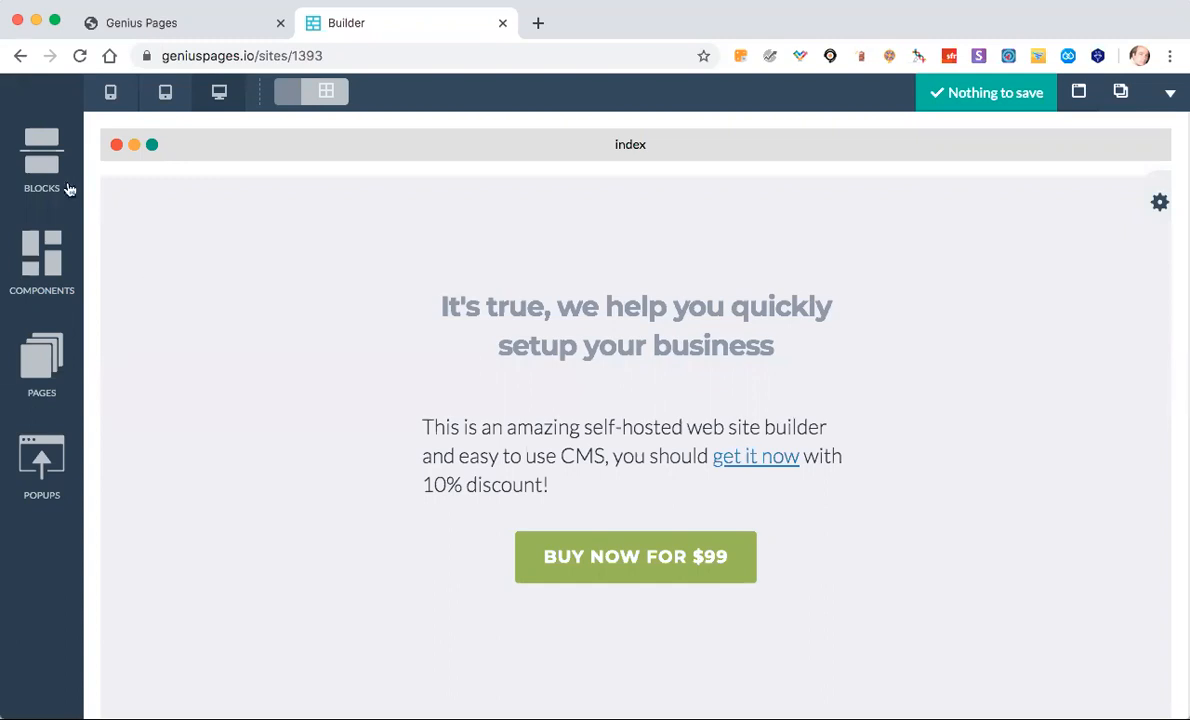
Add the header block with the dark navigation bar and device mockups above the existing call-to-action block.
{"action": "left_click", "coordinate": [152, 282]}
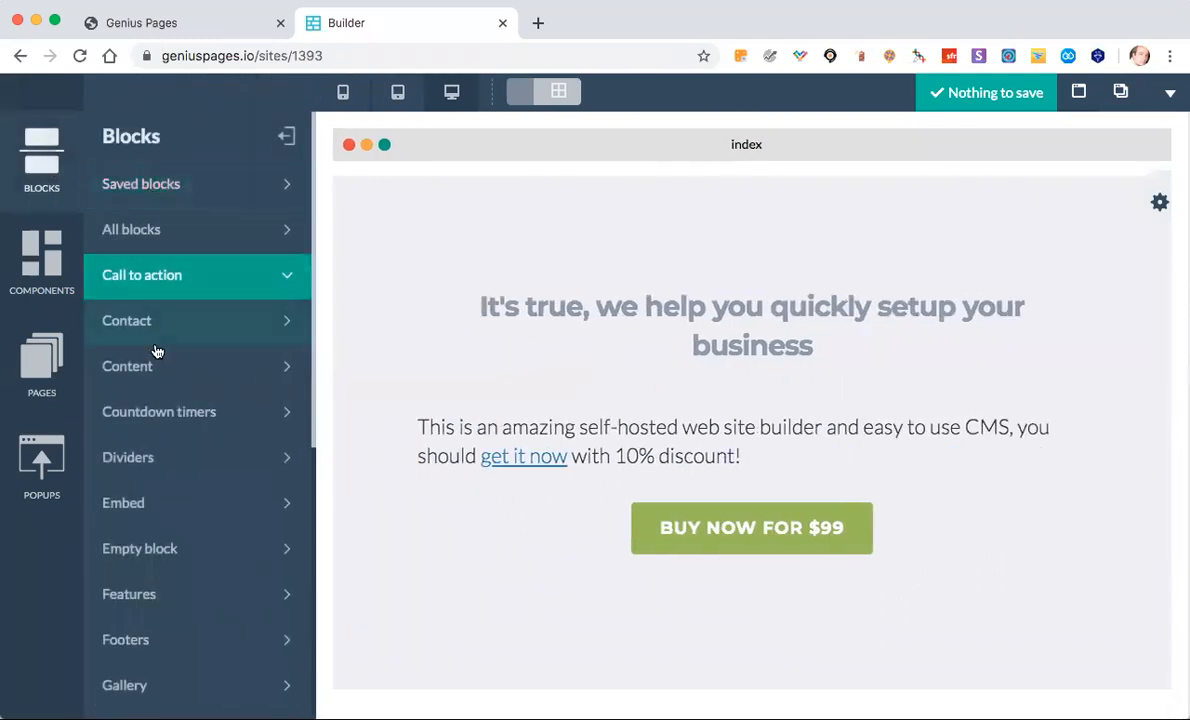
{"action": "left_click", "coordinate": [157, 418]}
{"action": "scroll", "coordinate": [157, 436], "scroll_direction": "down", "scroll_amount": 2}
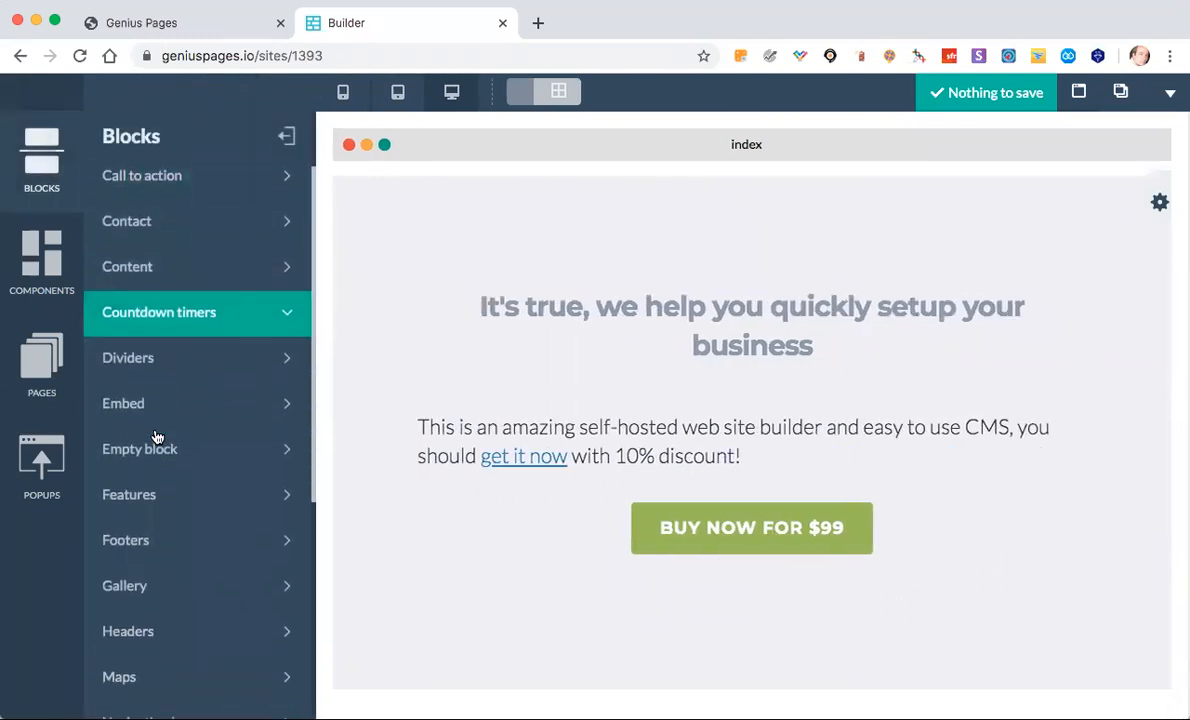
{"action": "scroll", "coordinate": [157, 436], "scroll_direction": "down", "scroll_amount": 2}
{"action": "left_click", "coordinate": [157, 436]}
{"action": "left_click", "coordinate": [138, 541]}
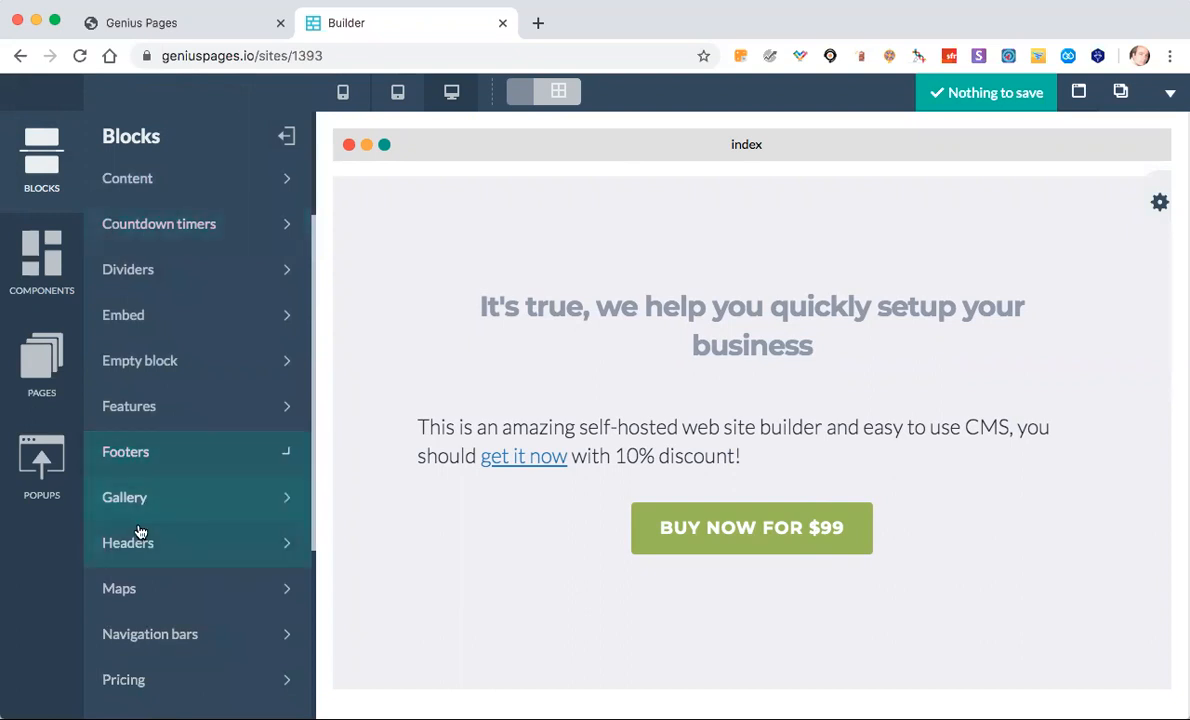
{"action": "scroll", "coordinate": [245, 392], "scroll_direction": "down", "scroll_amount": 3}
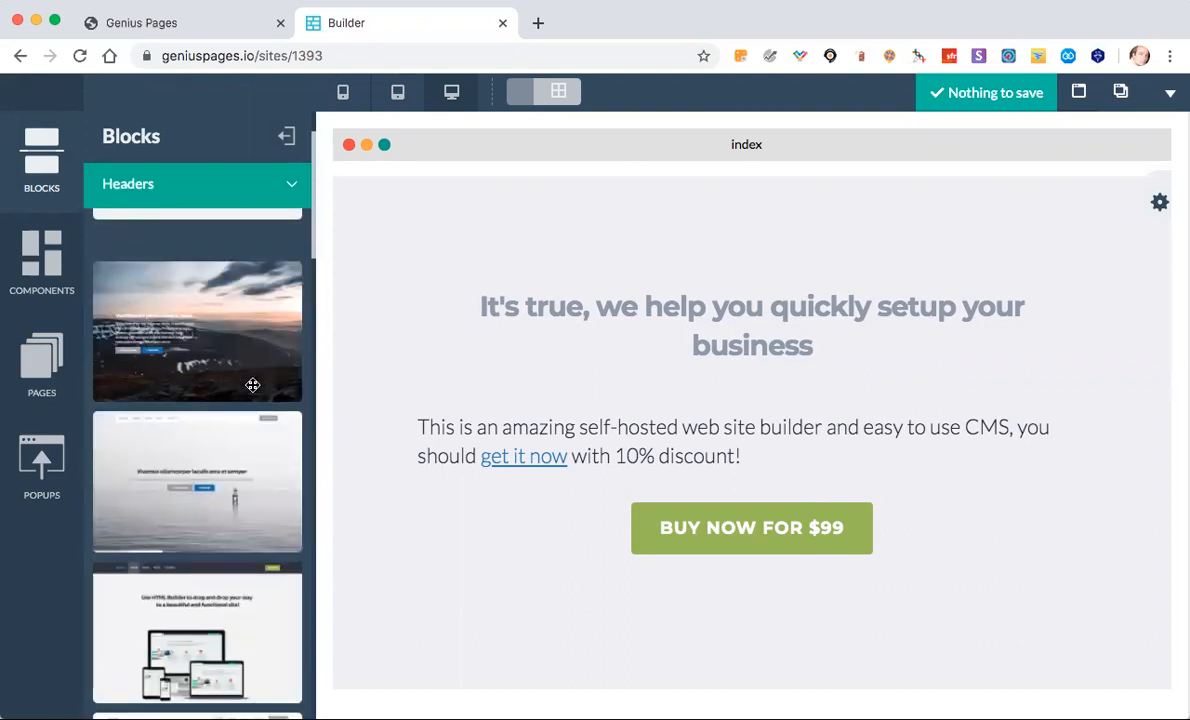
{"action": "scroll", "coordinate": [252, 385], "scroll_direction": "up", "scroll_amount": 2}
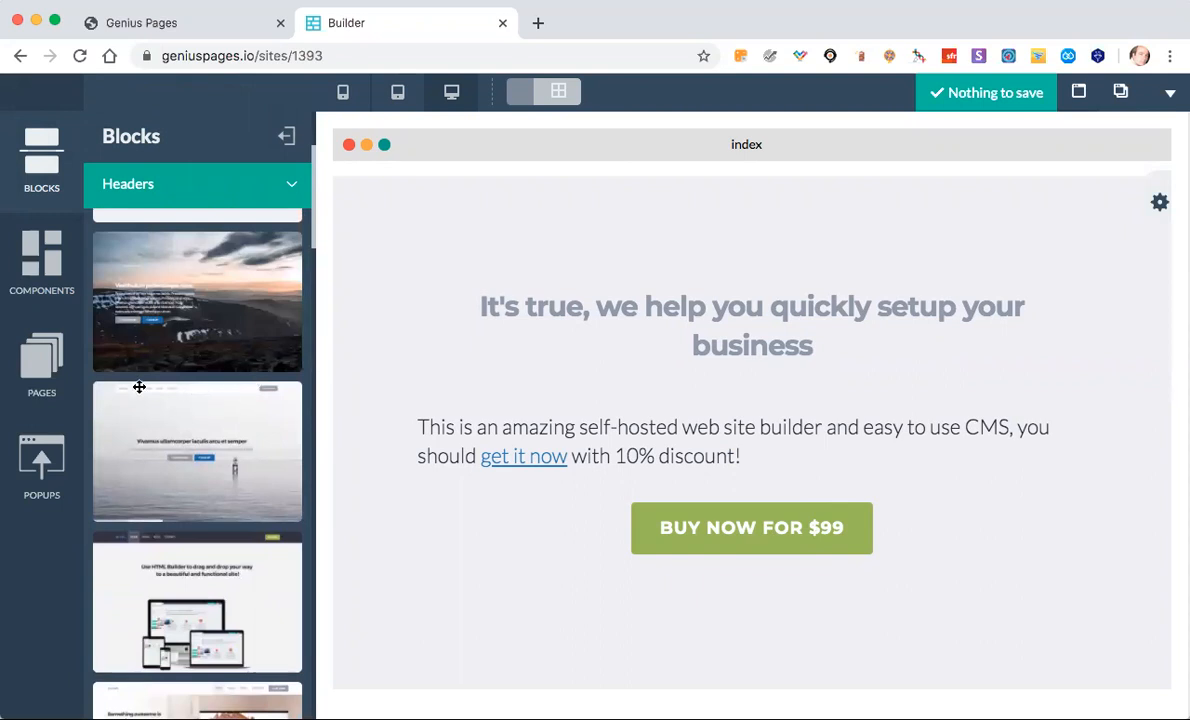
{"action": "scroll", "coordinate": [225, 388], "scroll_direction": "down", "scroll_amount": 4}
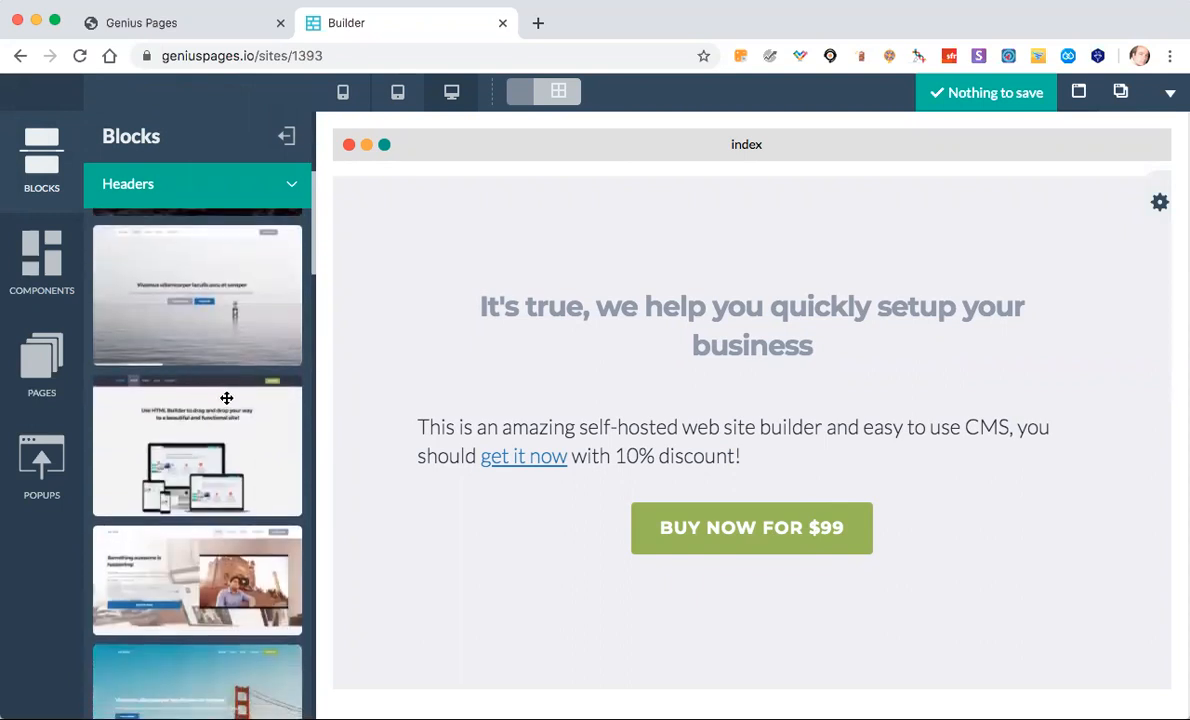
{"action": "left_click_drag", "start_coordinate": [418, 313], "coordinate": [534, 210]}
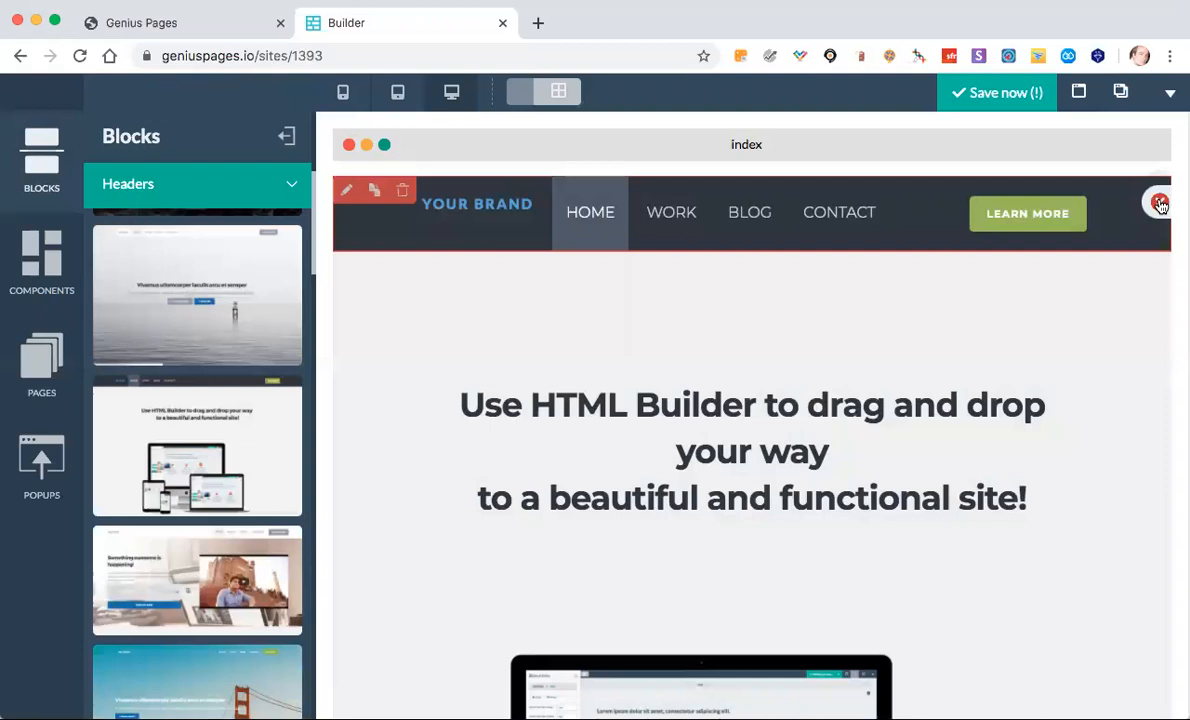
Delete the header block with the device mockups from the page.
{"action": "mouse_move", "coordinate": [1160, 204]}
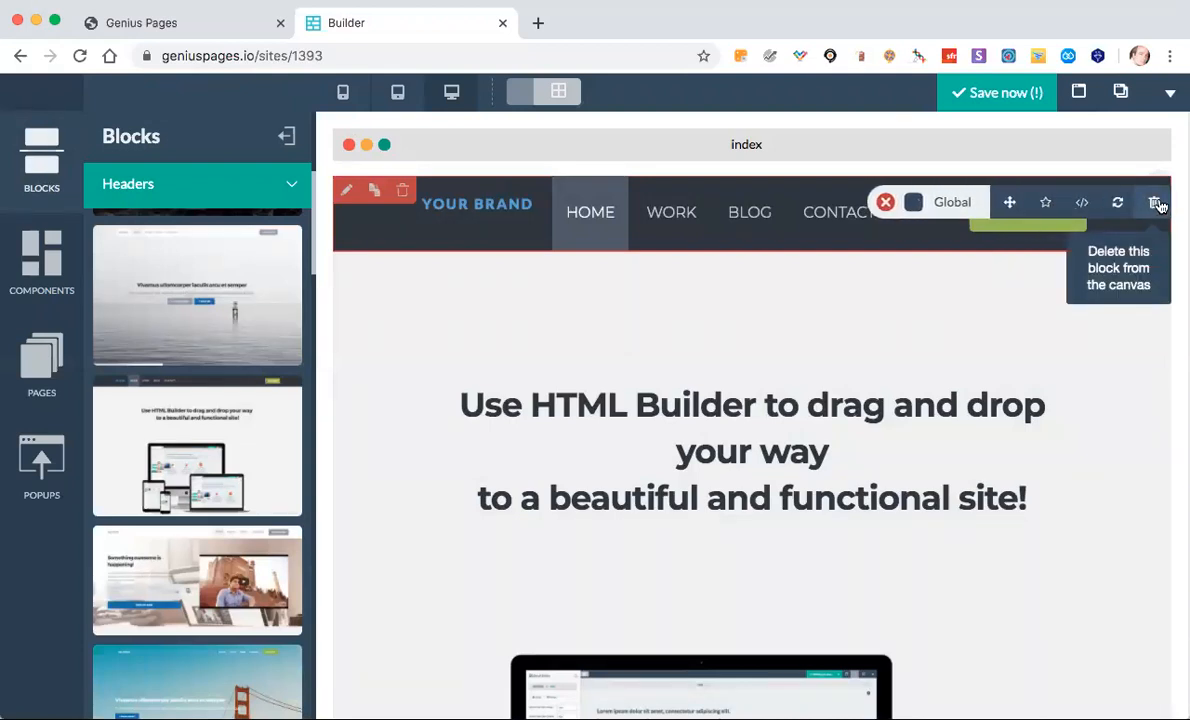
{"action": "left_click", "coordinate": [1156, 203]}
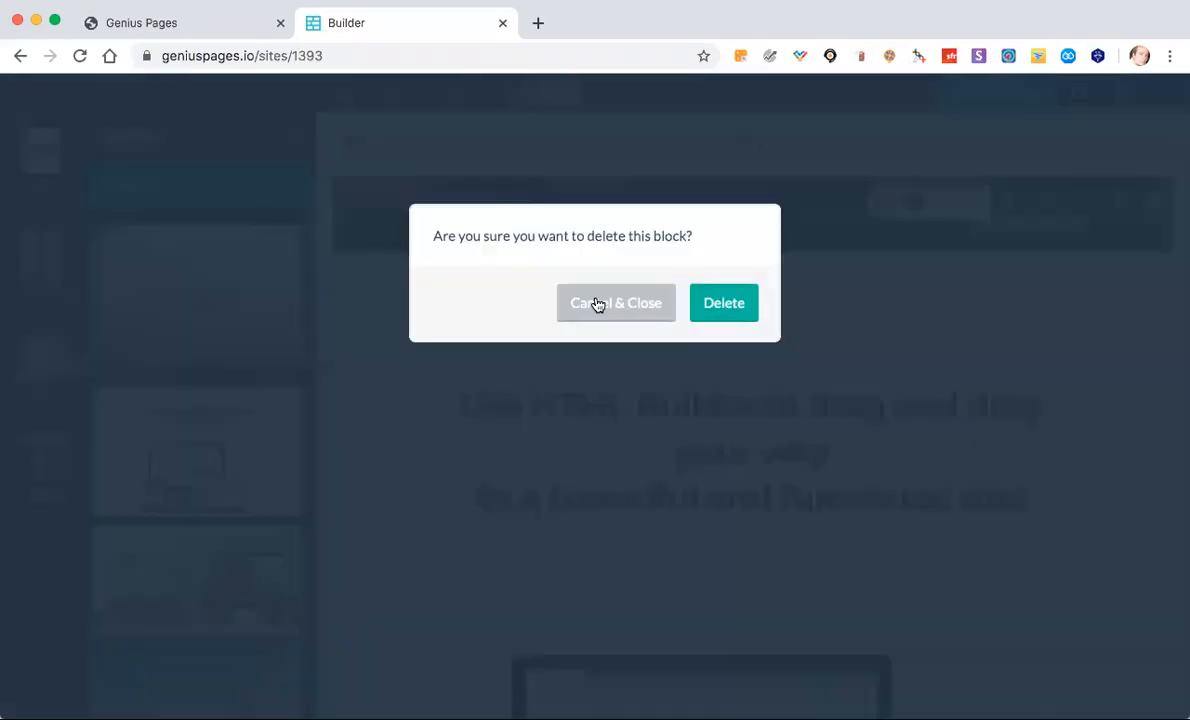
{"action": "left_click", "coordinate": [724, 306]}
Try the sunset header block with the person sitting on a cliff at the page start, and delete it again.
{"action": "scroll", "coordinate": [241, 439], "scroll_direction": "down", "scroll_amount": 10}
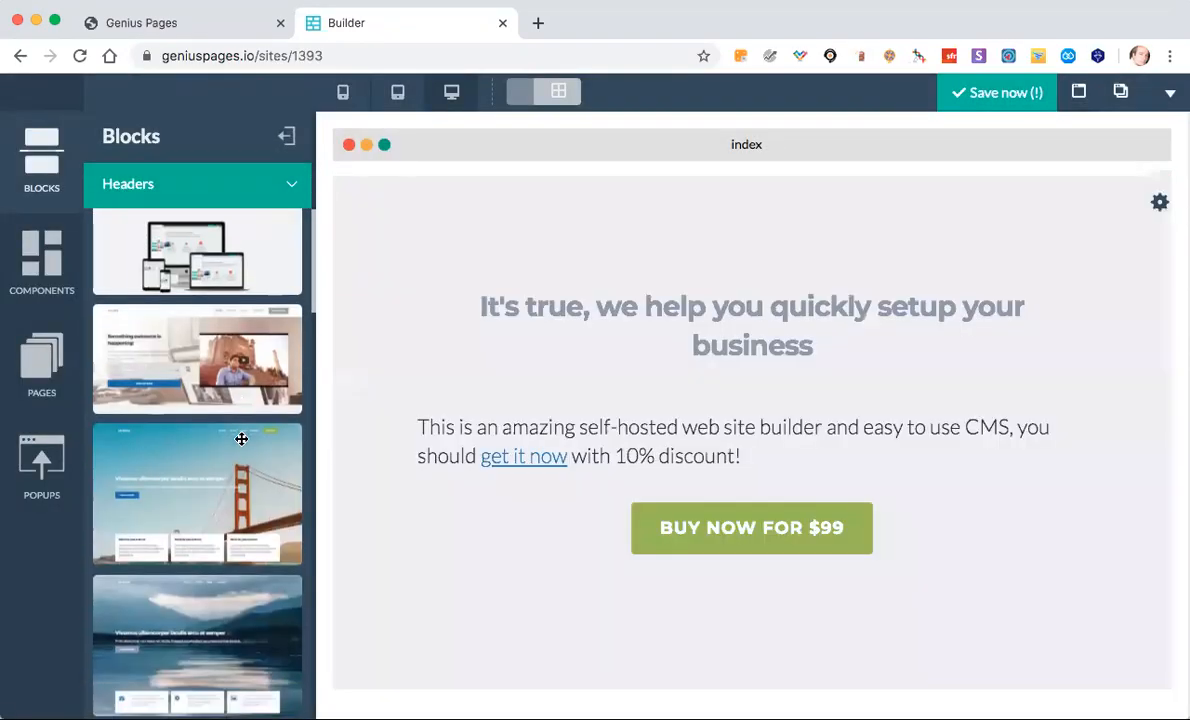
{"action": "scroll", "coordinate": [241, 439], "scroll_direction": "down", "scroll_amount": 15}
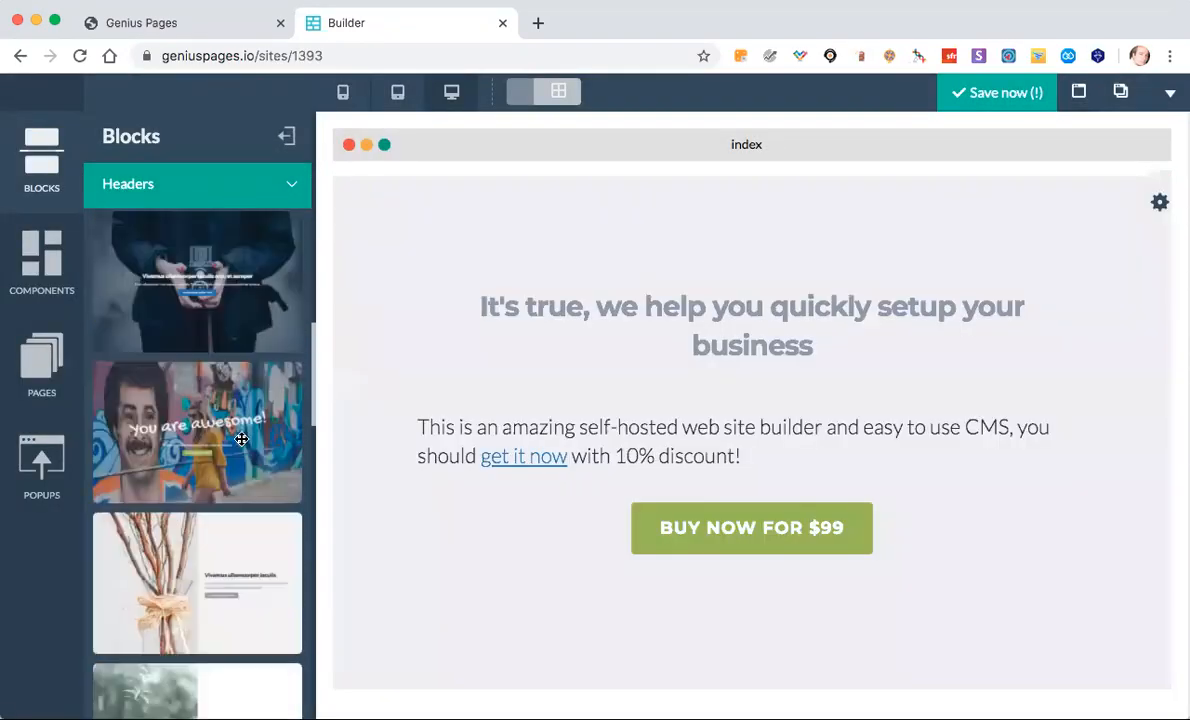
{"action": "left_click_drag", "start_coordinate": [202, 372], "coordinate": [555, 223]}
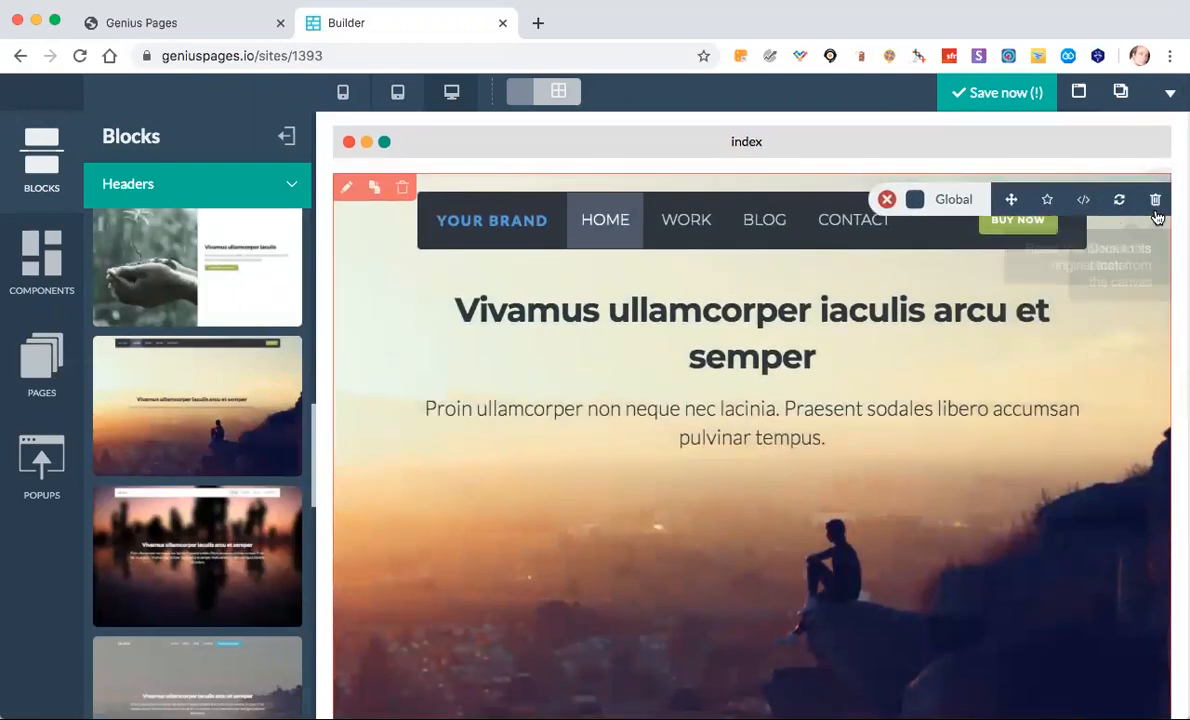
{"action": "left_click", "coordinate": [1155, 199]}
{"action": "left_click", "coordinate": [722, 303]}
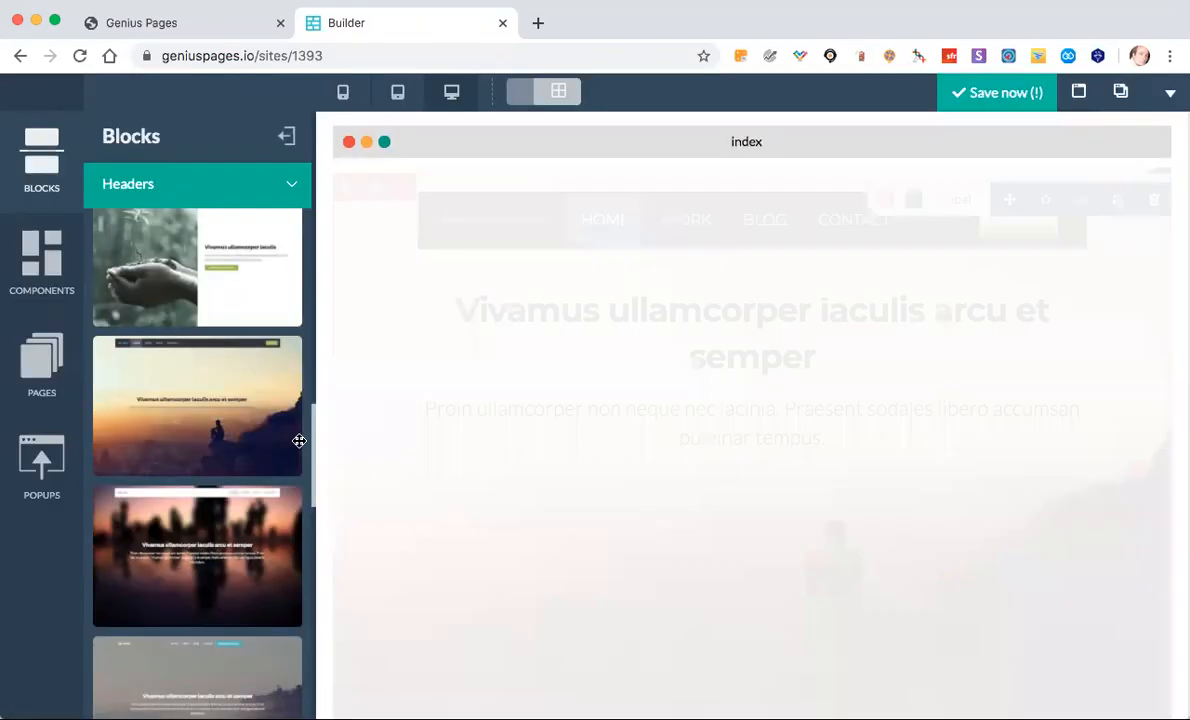
Try the dark blurred header block with the white navigation bar at the page start, and delete it again.
{"action": "scroll", "coordinate": [244, 473], "scroll_direction": "down", "scroll_amount": 2}
{"action": "left_click_drag", "start_coordinate": [118, 478], "coordinate": [592, 274]}
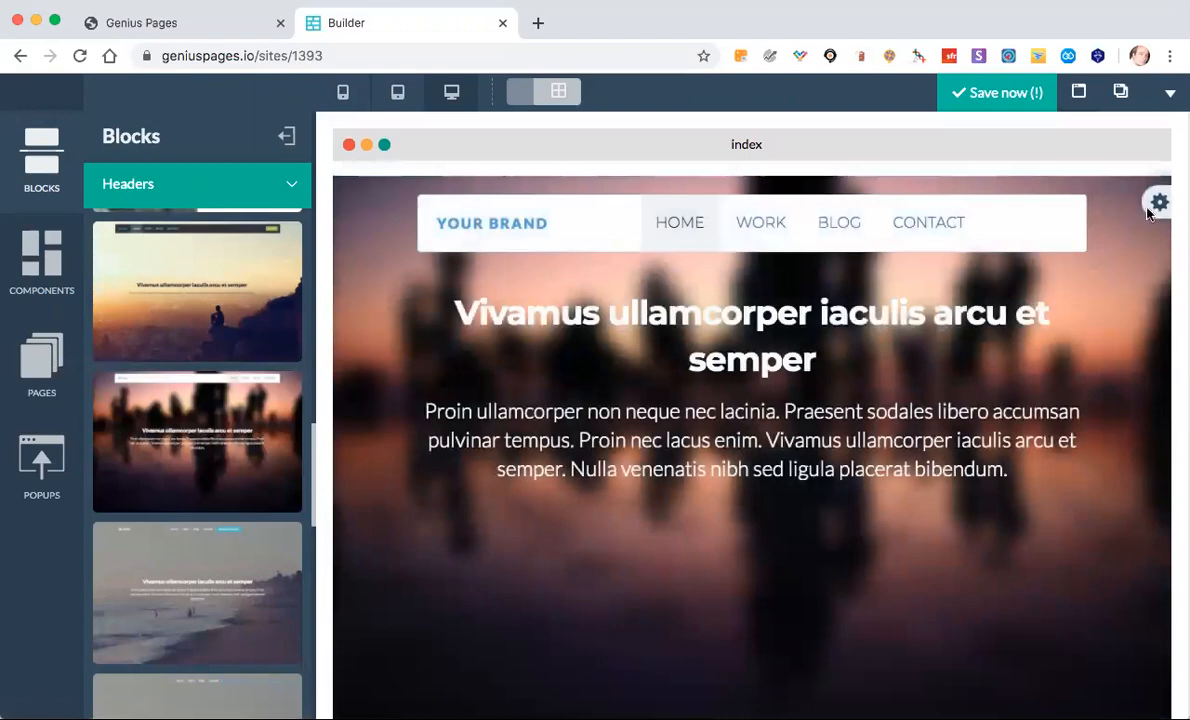
{"action": "left_click", "coordinate": [1152, 202]}
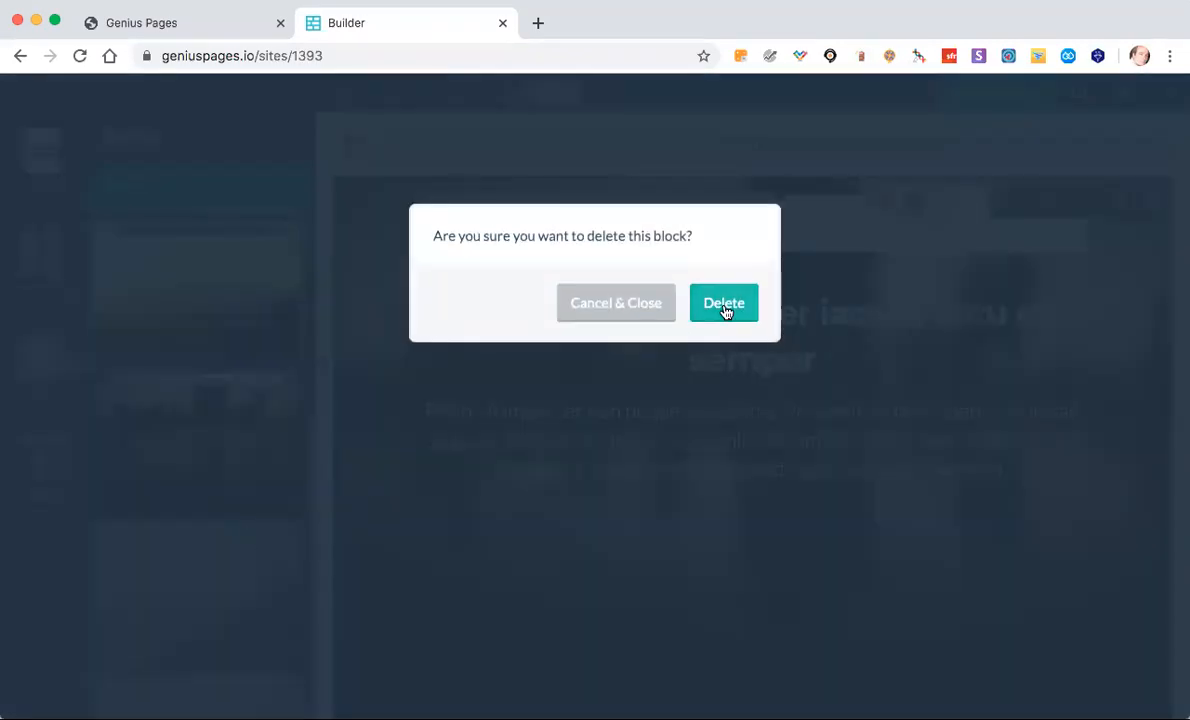
{"action": "left_click", "coordinate": [724, 303]}
Try the beach header block with the "Something special?" button at the page start, and delete it again.
{"action": "scroll", "coordinate": [245, 591], "scroll_direction": "down", "scroll_amount": 2}
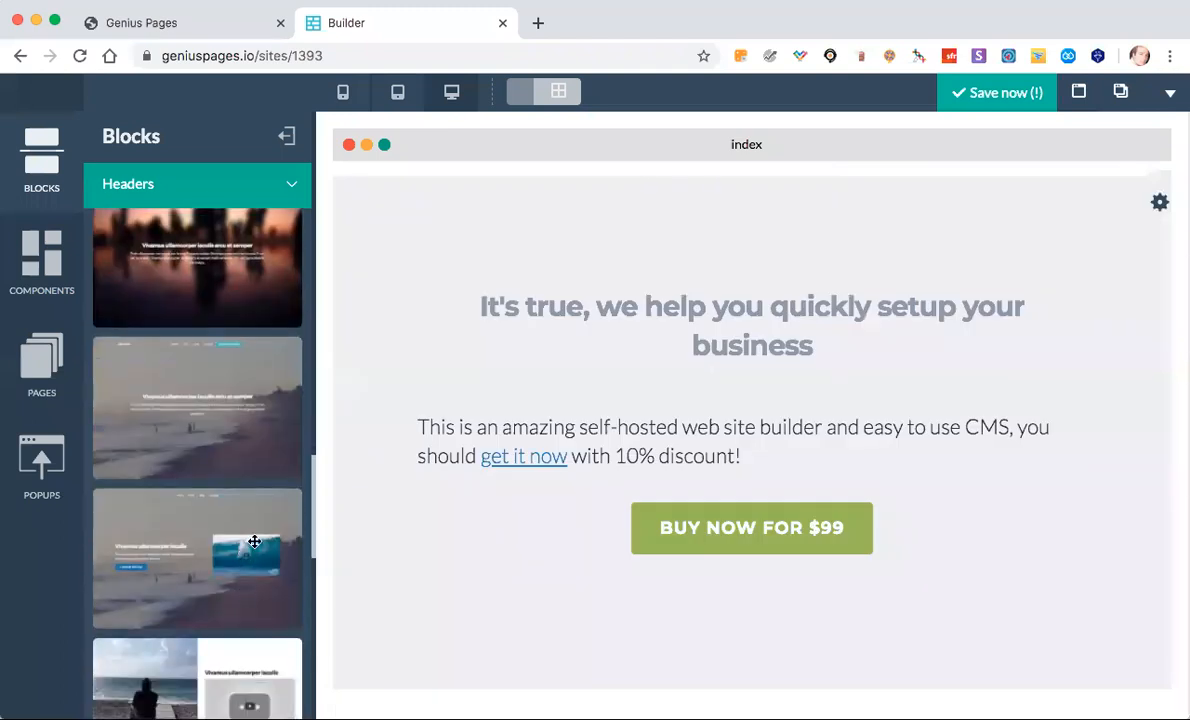
{"action": "left_click_drag", "start_coordinate": [234, 377], "coordinate": [652, 242]}
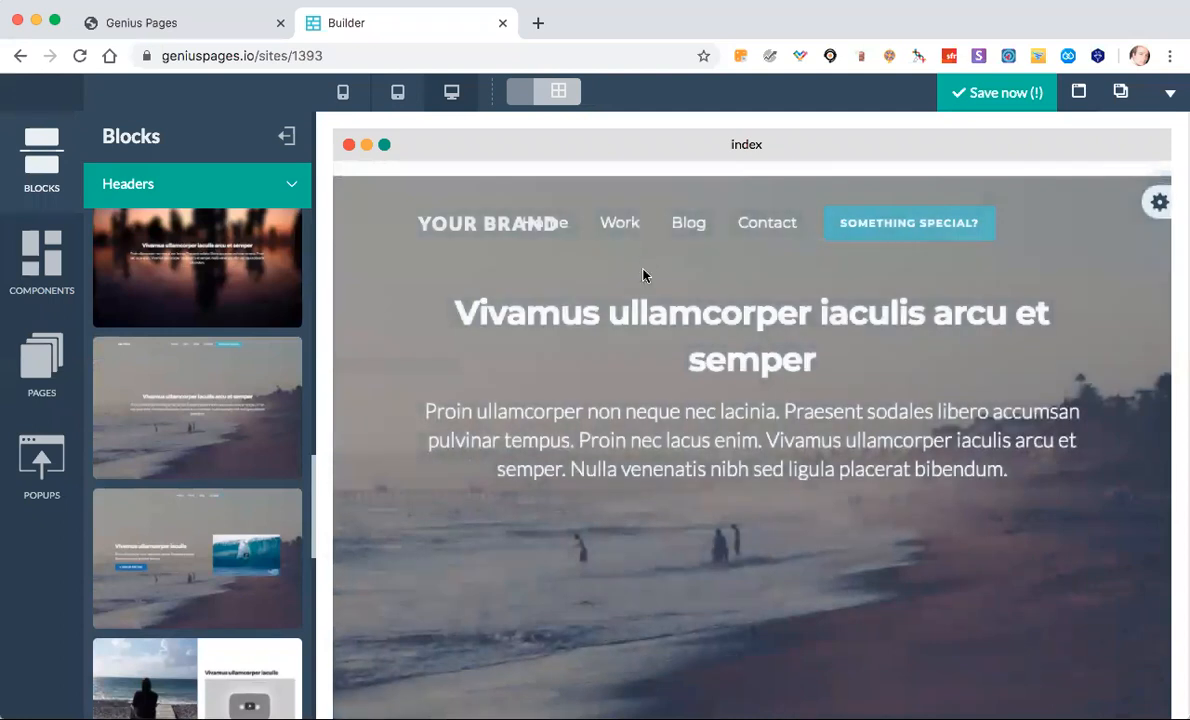
{"action": "left_click", "coordinate": [286, 134]}
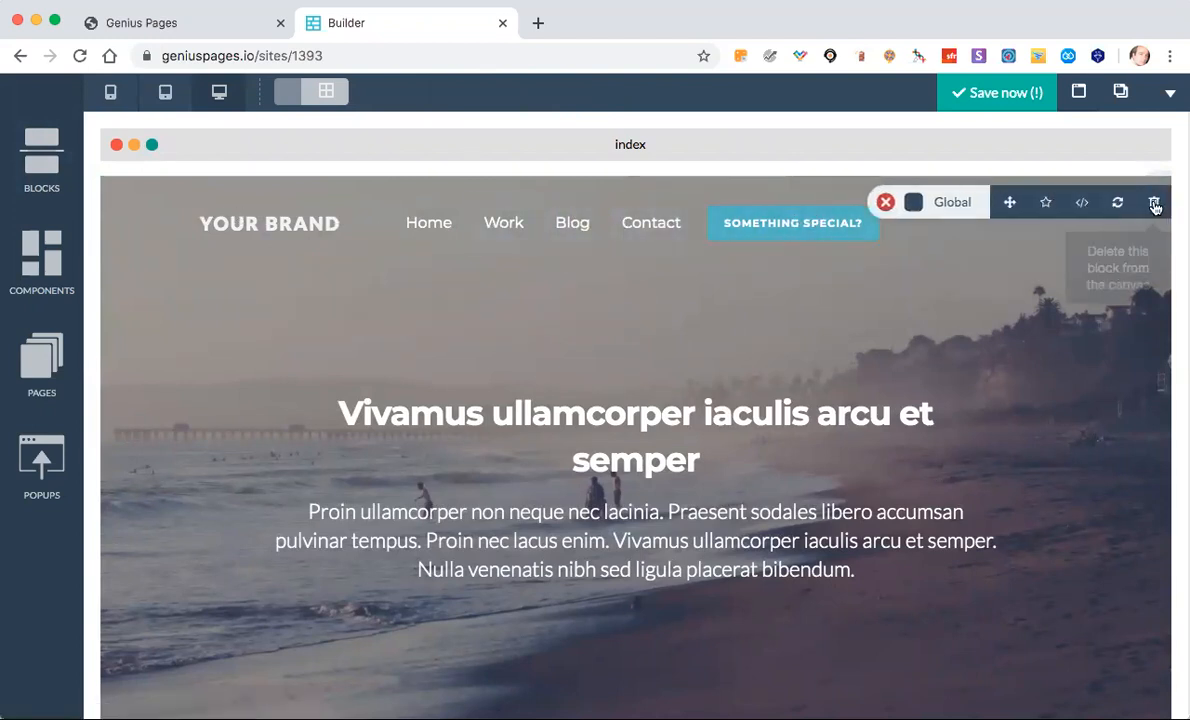
{"action": "left_click", "coordinate": [1156, 204]}
{"action": "left_click", "coordinate": [722, 305]}
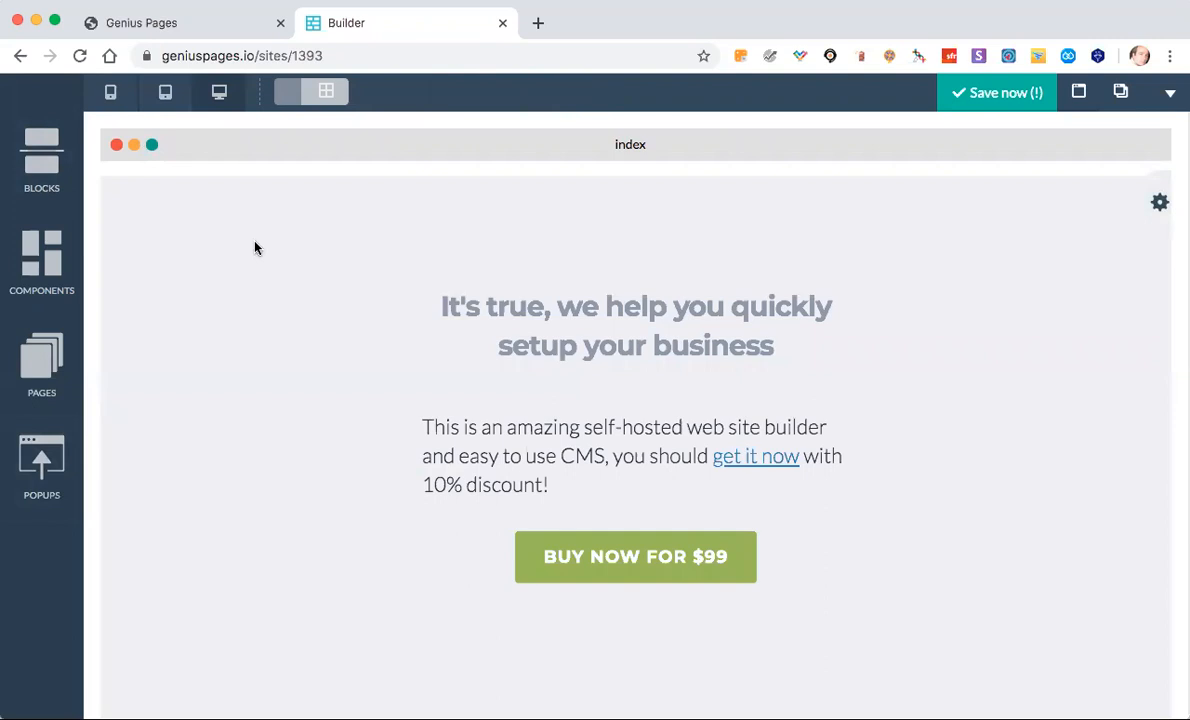
Add the footer block with About, Jobs, Register and Legal links and social icons below the call-to-action block.
{"action": "left_click", "coordinate": [41, 258]}
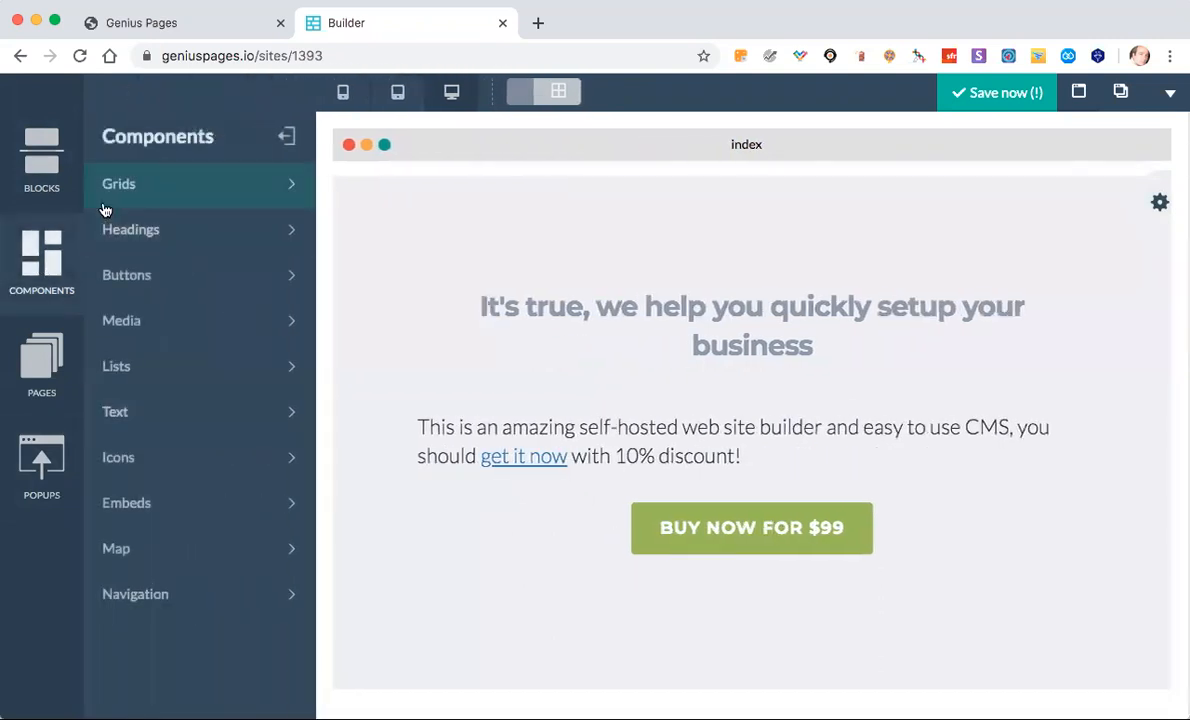
{"action": "left_click", "coordinate": [52, 160]}
{"action": "scroll", "coordinate": [162, 428], "scroll_direction": "down", "scroll_amount": 5}
{"action": "scroll", "coordinate": [162, 428], "scroll_direction": "up", "scroll_amount": 4}
{"action": "left_click", "coordinate": [130, 180]}
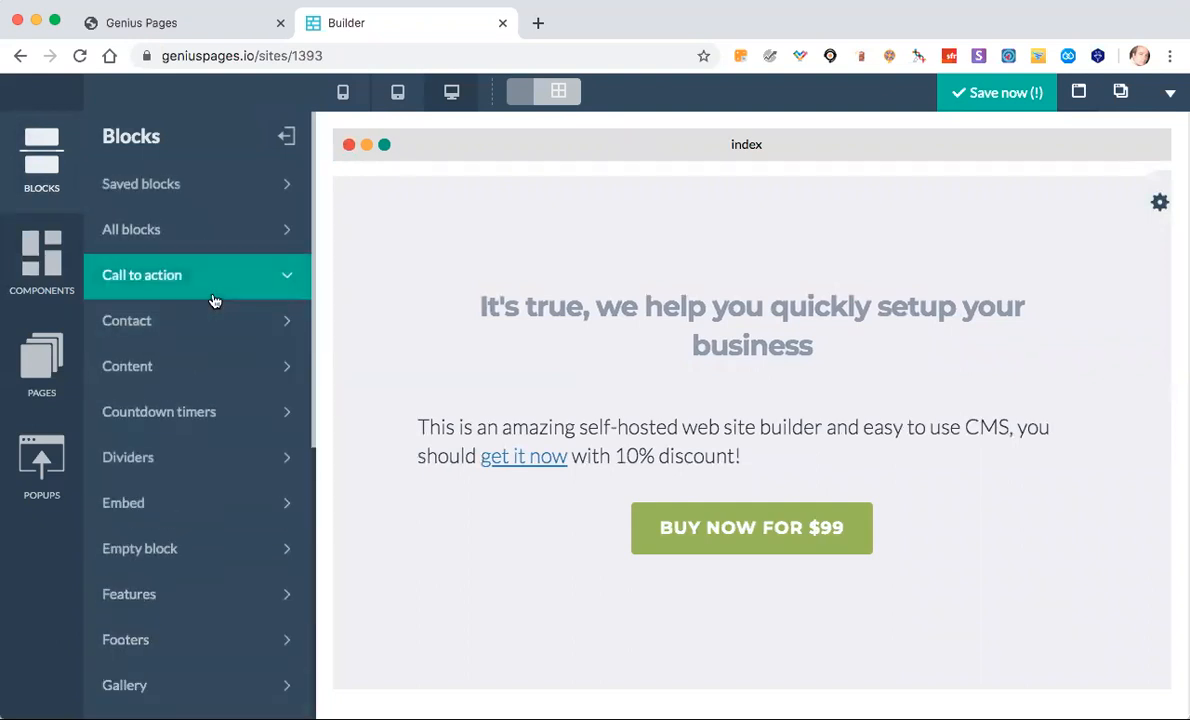
{"action": "scroll", "coordinate": [213, 301], "scroll_direction": "down", "scroll_amount": 3}
{"action": "left_click", "coordinate": [160, 478]}
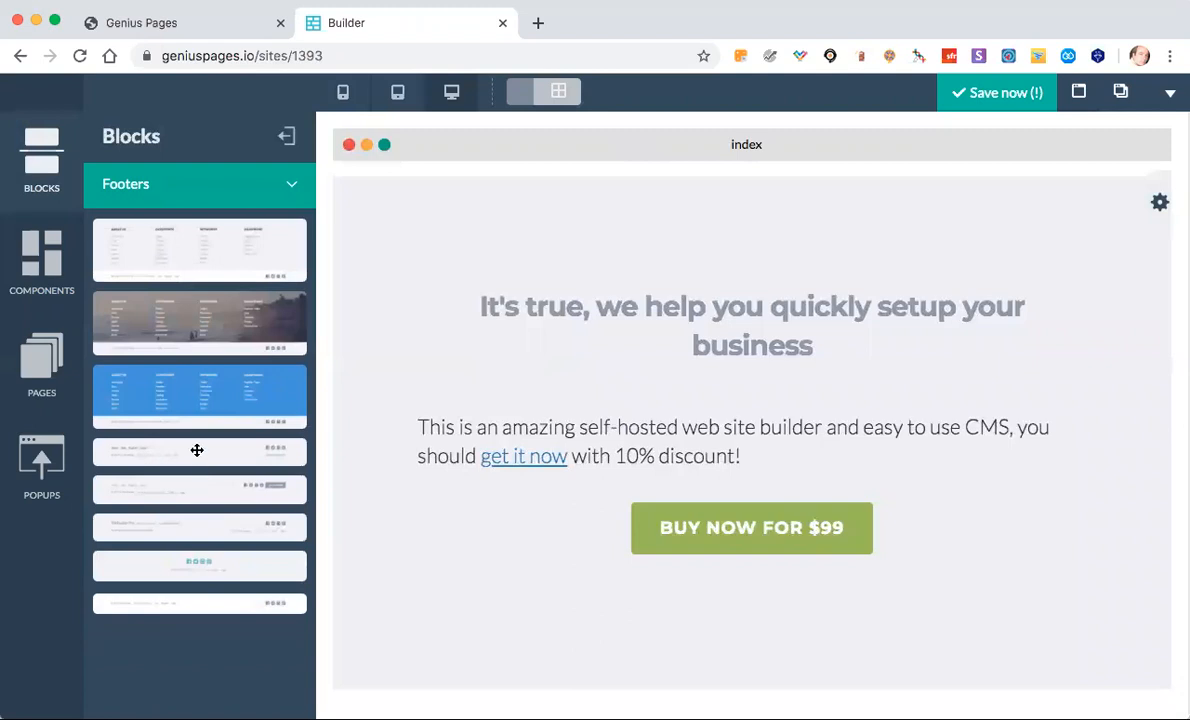
{"action": "left_click_drag", "start_coordinate": [195, 446], "coordinate": [818, 645]}
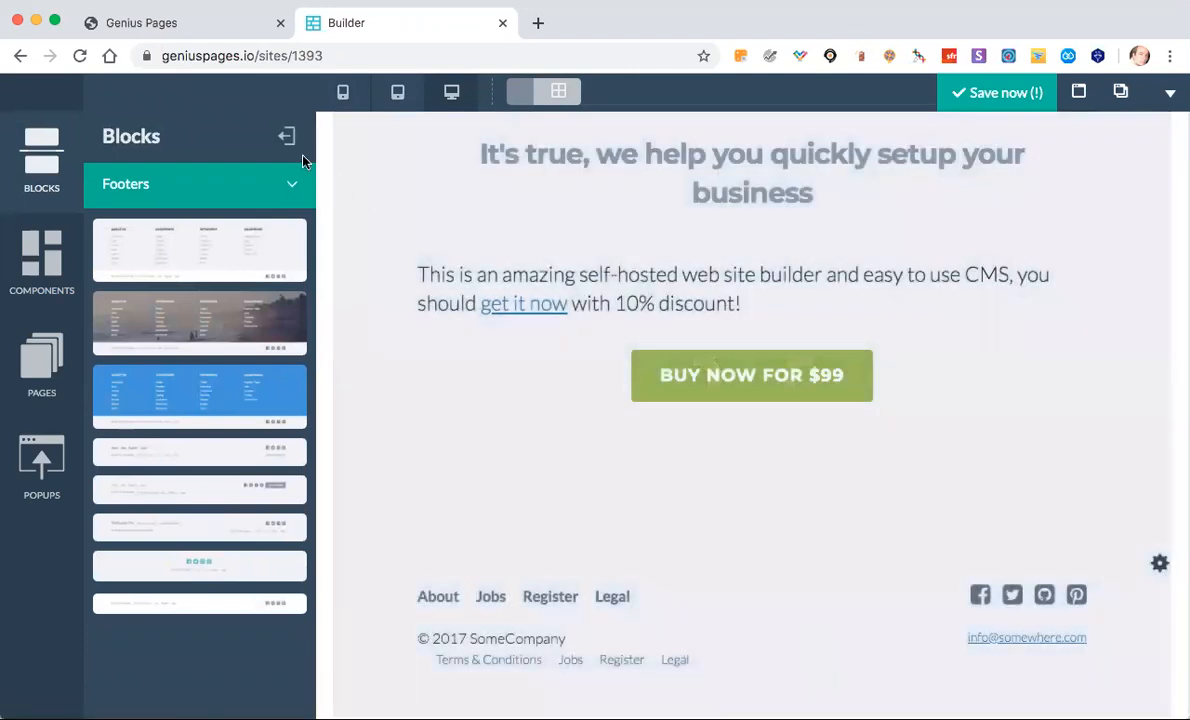
{"action": "left_click", "coordinate": [288, 138]}
{"action": "scroll", "coordinate": [494, 276], "scroll_direction": "down", "scroll_amount": 2}
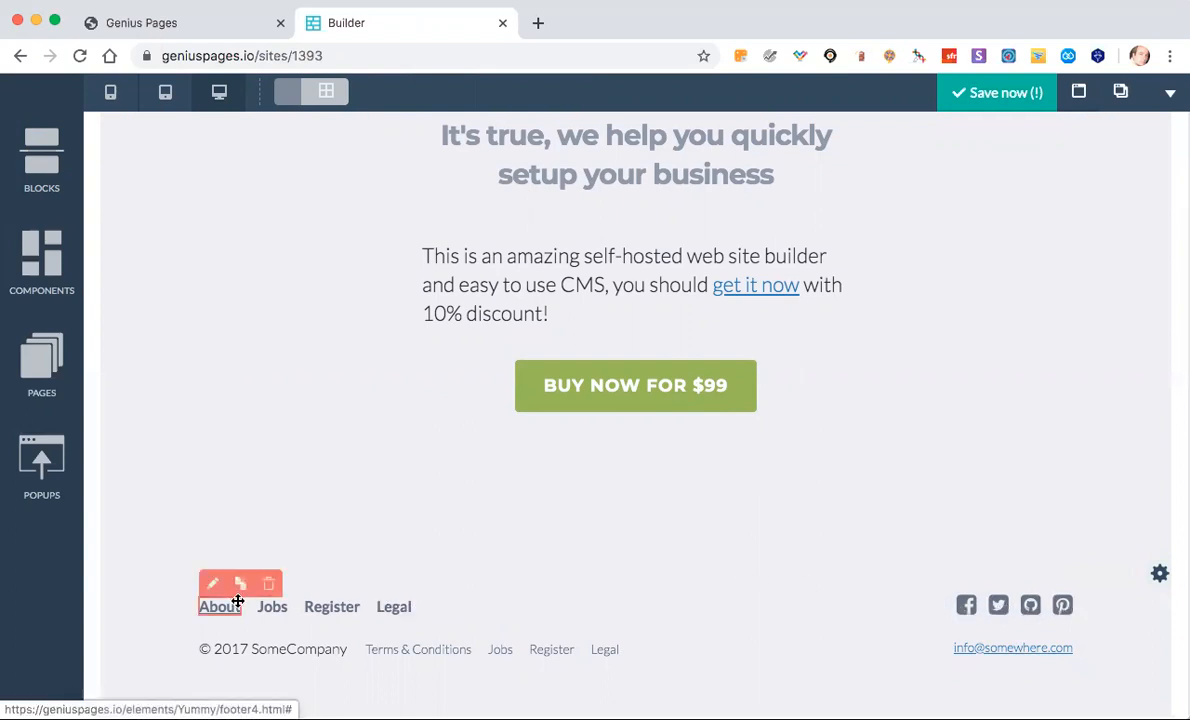
Make the footer block global.
{"action": "scroll", "coordinate": [238, 601], "scroll_direction": "up", "scroll_amount": 3}
{"action": "scroll", "coordinate": [238, 601], "scroll_direction": "down", "scroll_amount": 3}
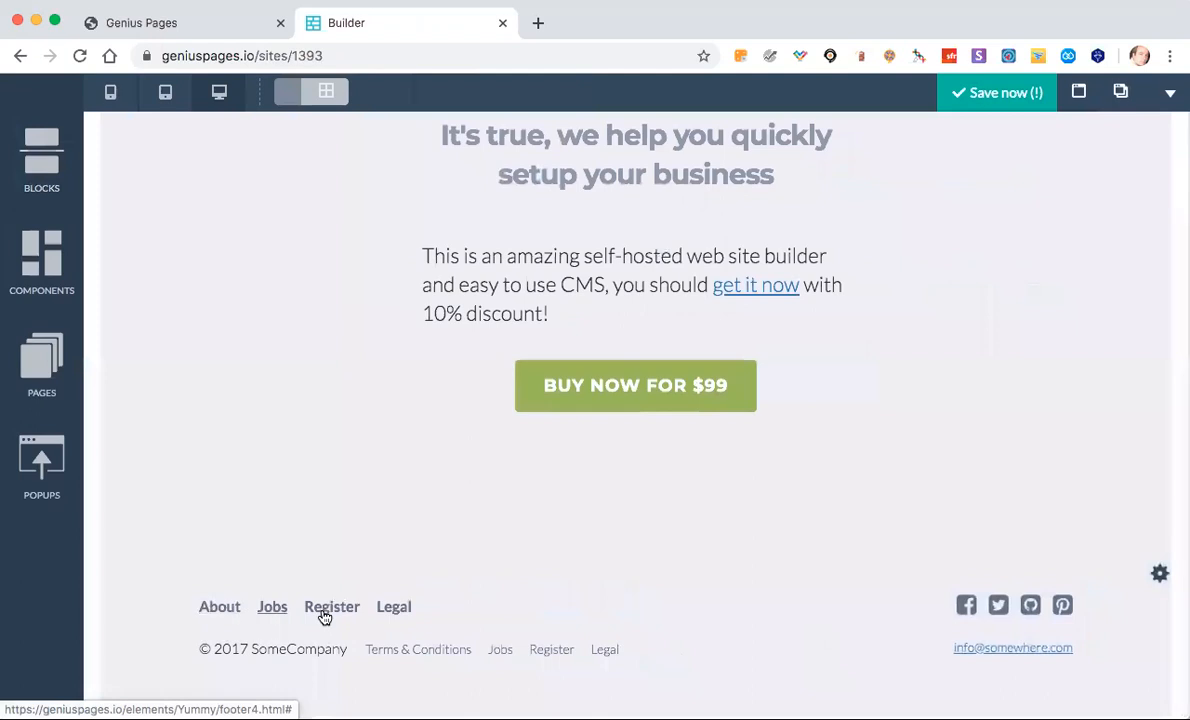
{"action": "left_click", "coordinate": [393, 610]}
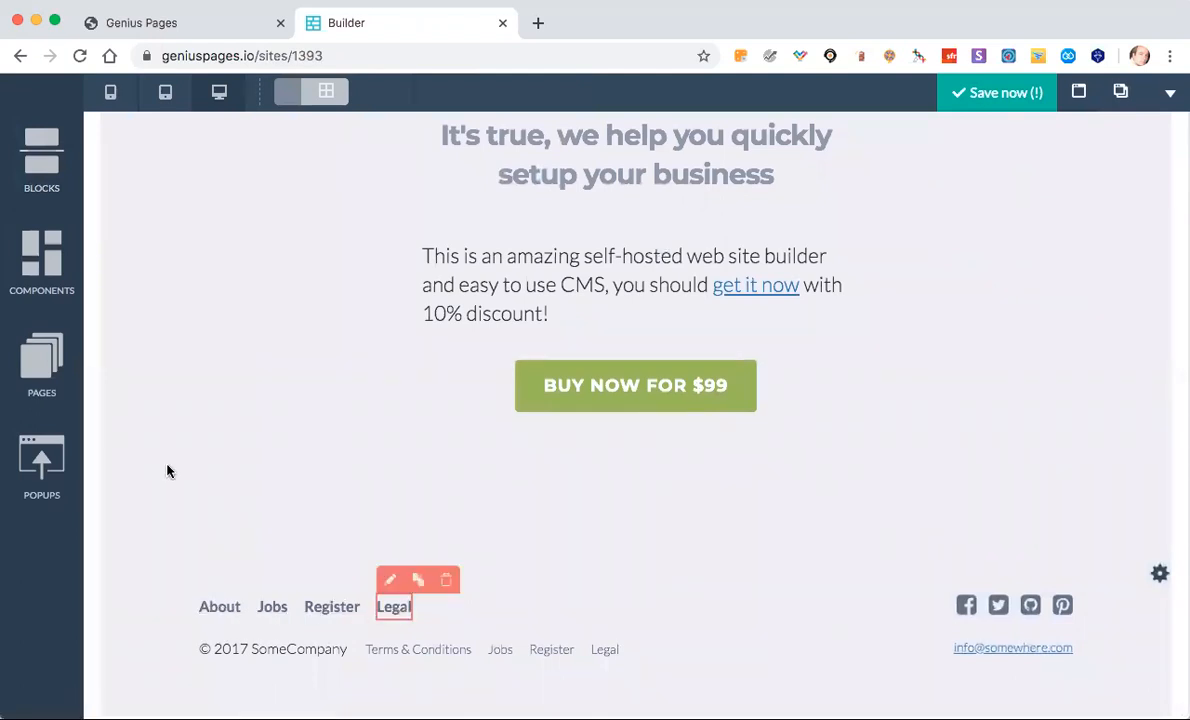
{"action": "left_click", "coordinate": [1161, 572]}
{"action": "left_click", "coordinate": [913, 577]}
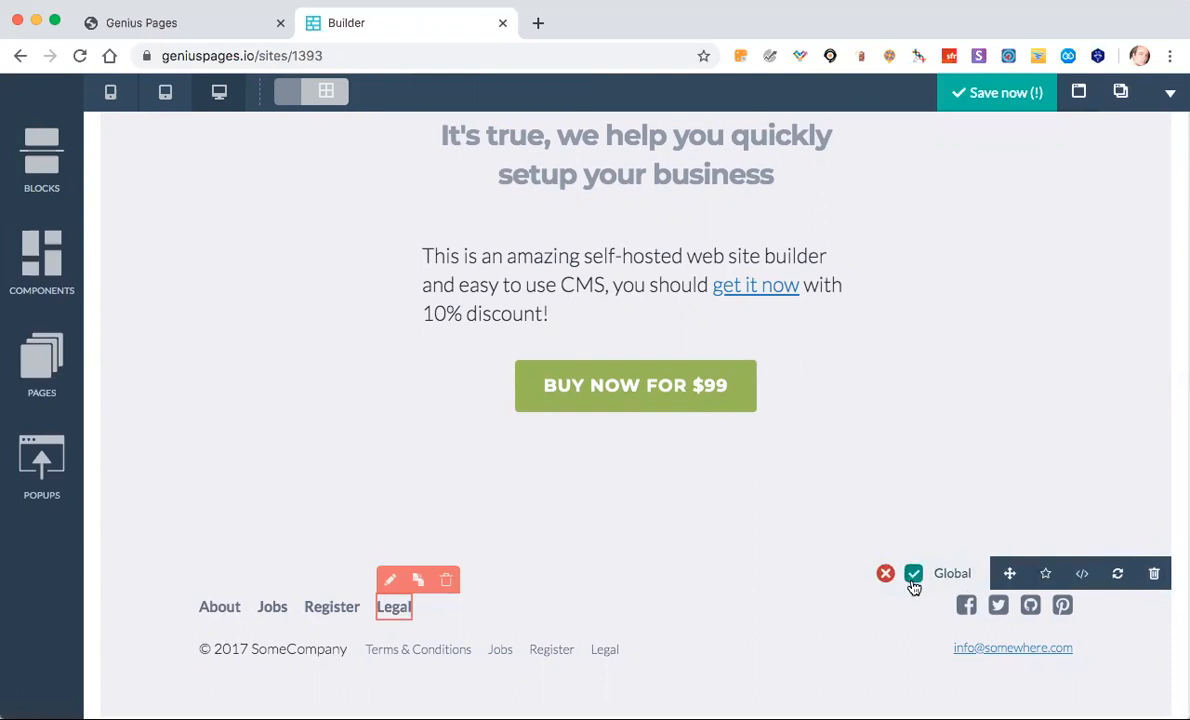
{"action": "left_click", "coordinate": [738, 580]}
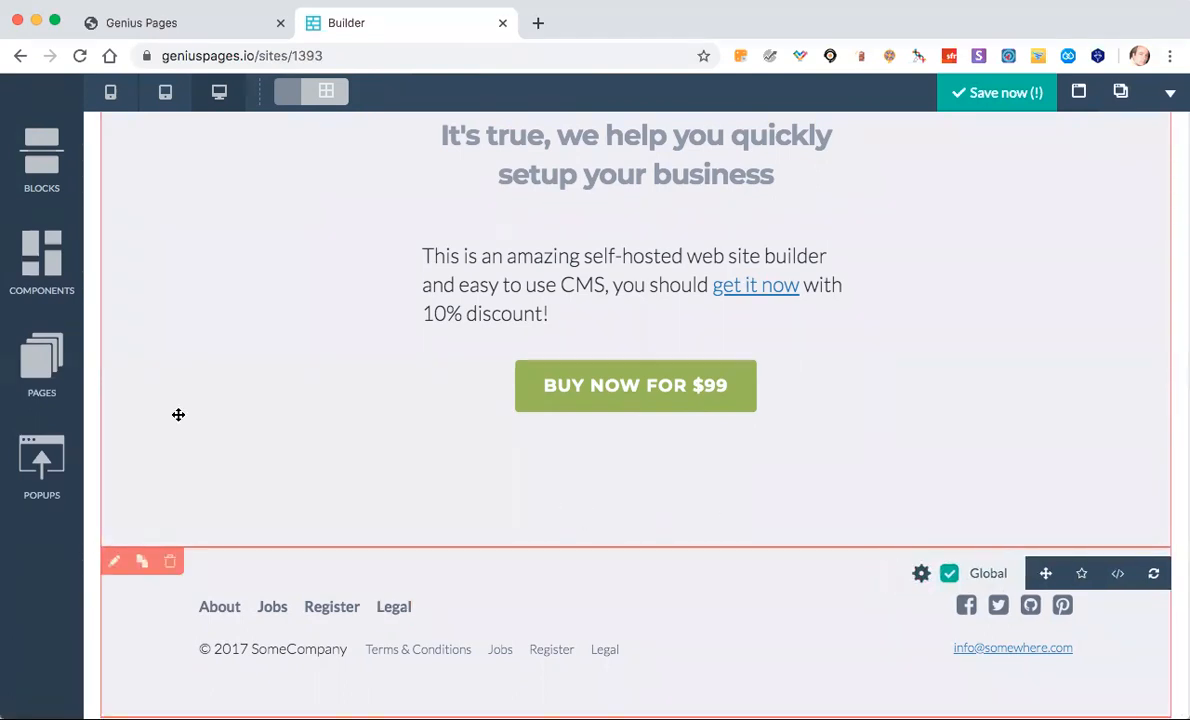
Insert the dark navigation component with a button above the "It's true, we help you quickly setup your business" heading.
{"action": "scroll", "coordinate": [178, 414], "scroll_direction": "up", "scroll_amount": 3}
{"action": "left_click", "coordinate": [41, 287]}
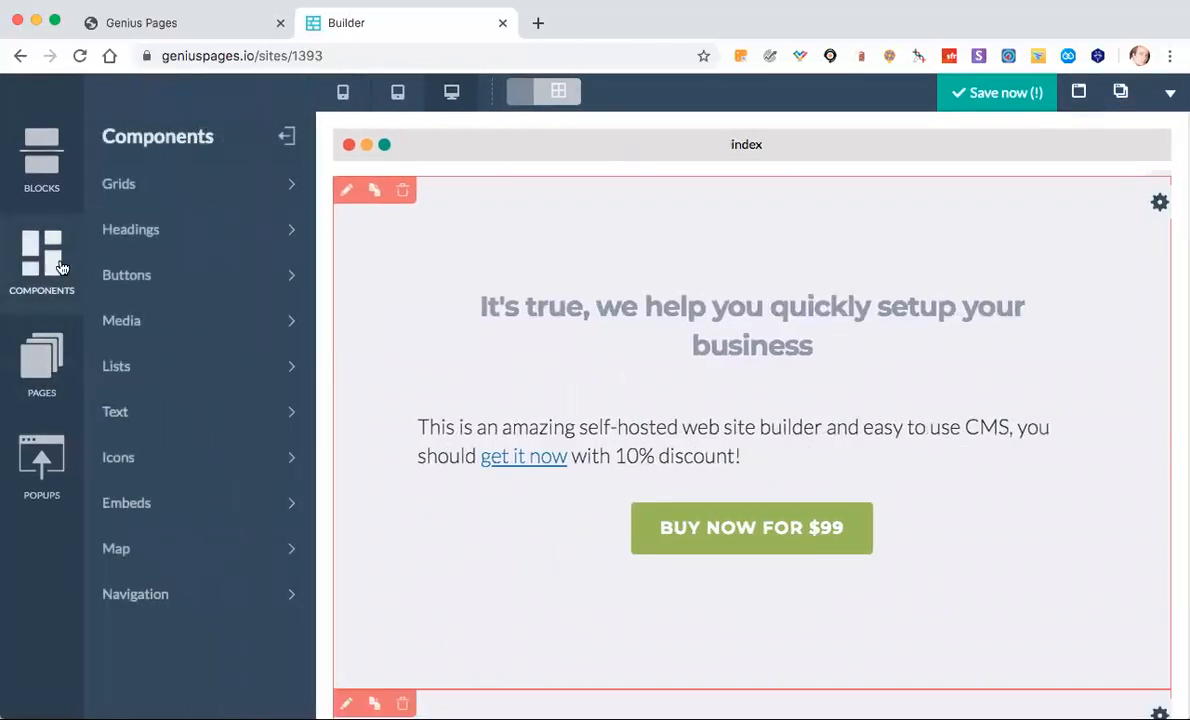
{"action": "left_click", "coordinate": [141, 596]}
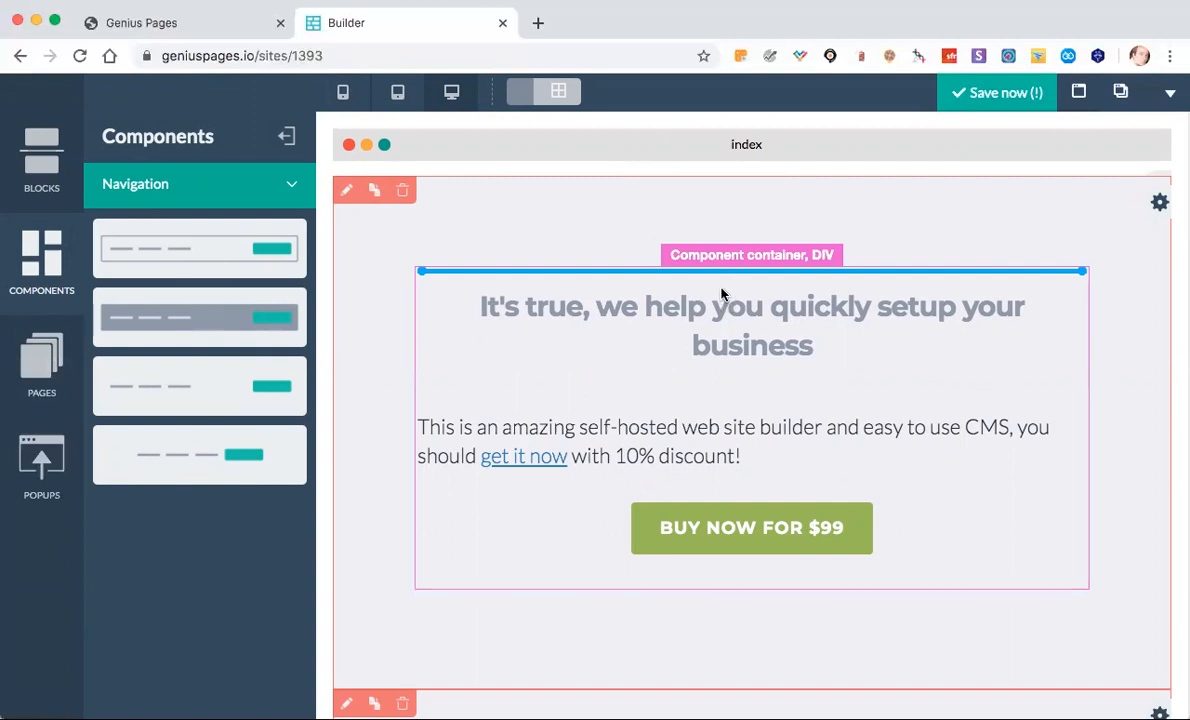
{"action": "left_click_drag", "start_coordinate": [722, 293], "coordinate": [723, 290]}
{"action": "scroll", "coordinate": [715, 414], "scroll_direction": "down", "scroll_amount": 1}
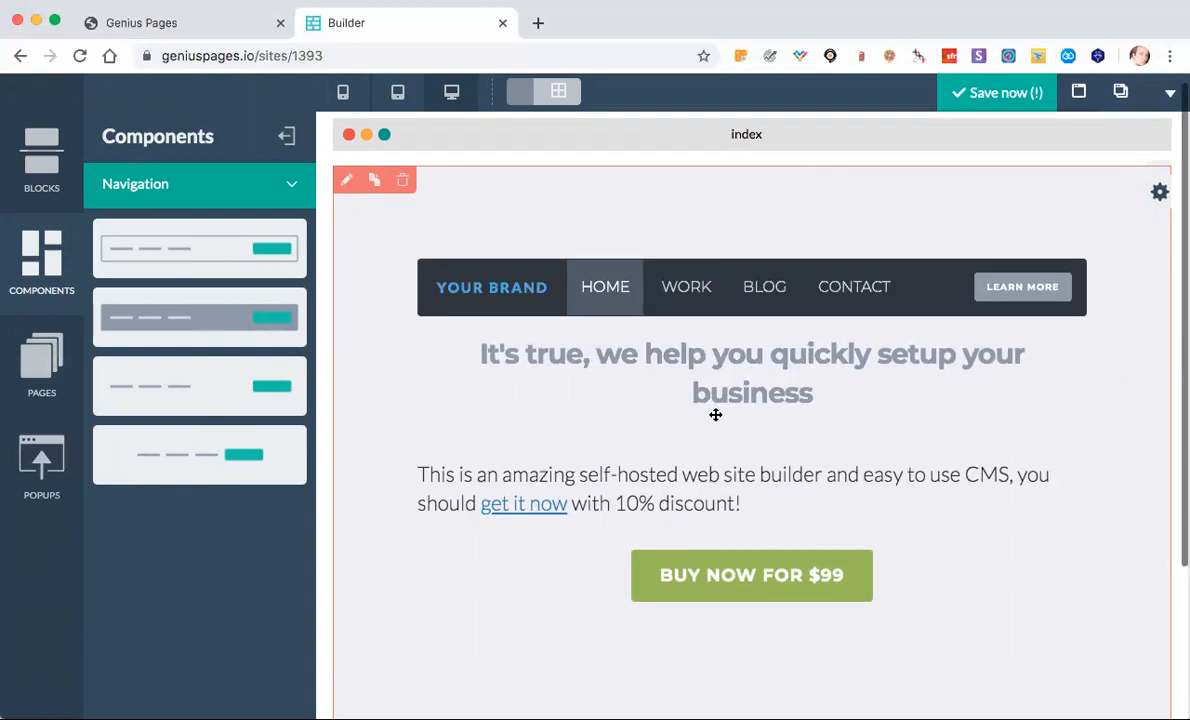
Set the top margin of the "It's true, we help you quickly setup your business" heading to 30 px and apply the change.
{"action": "mouse_move", "coordinate": [490, 356]}
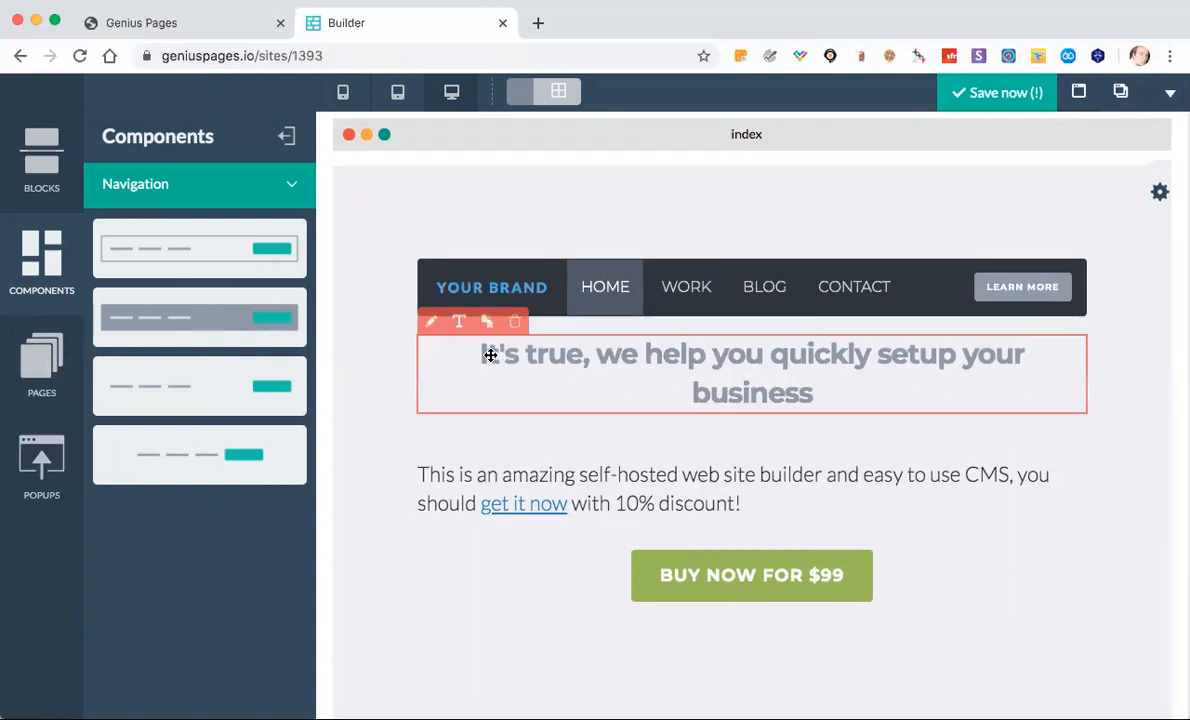
{"action": "left_click", "coordinate": [431, 322]}
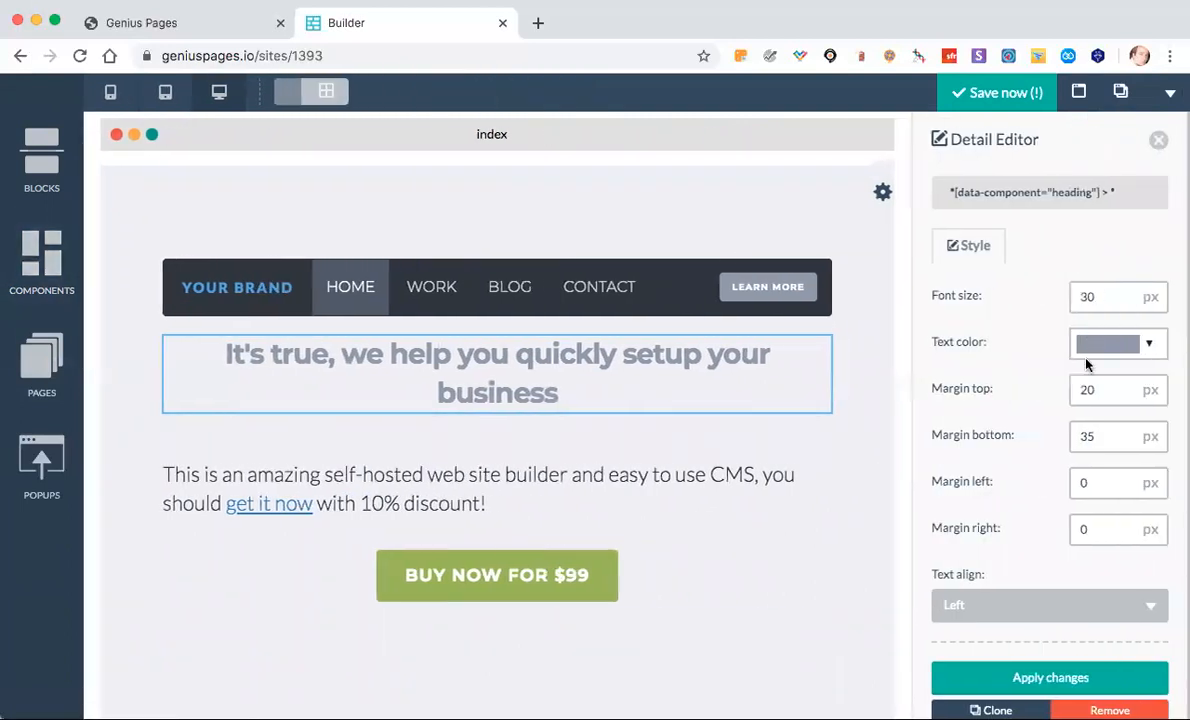
{"action": "left_click", "coordinate": [1093, 391]}
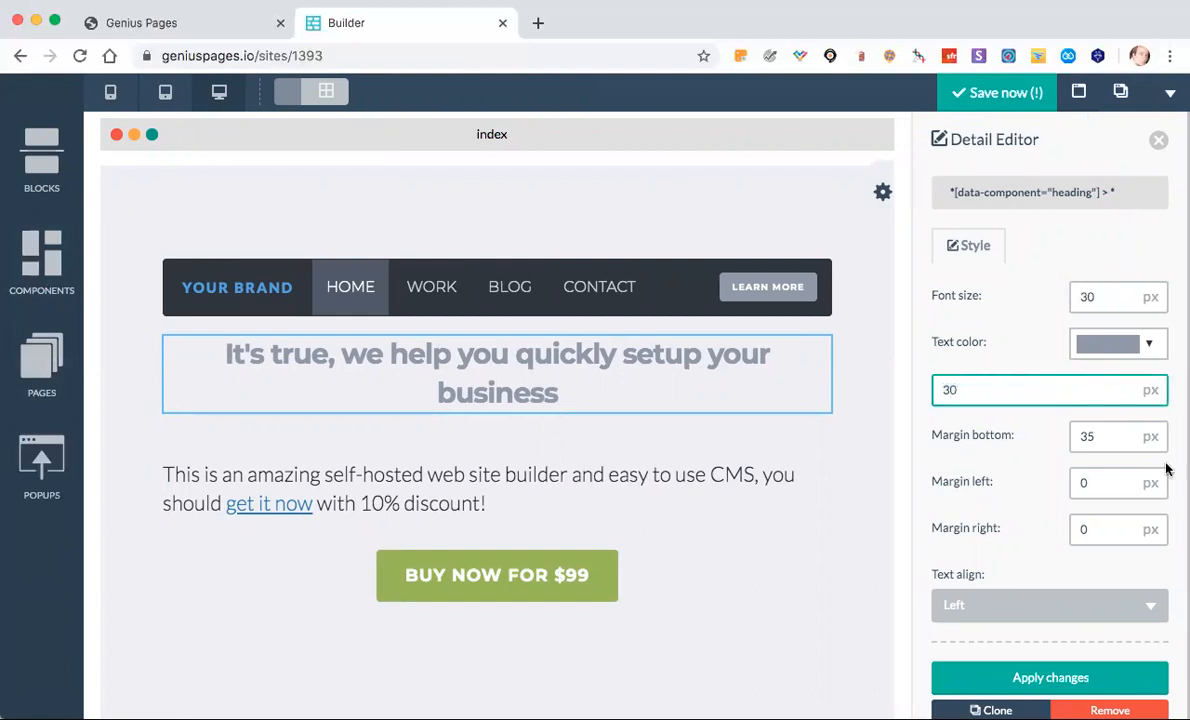
{"action": "type", "text": "30"}
{"action": "left_click", "coordinate": [1090, 668]}
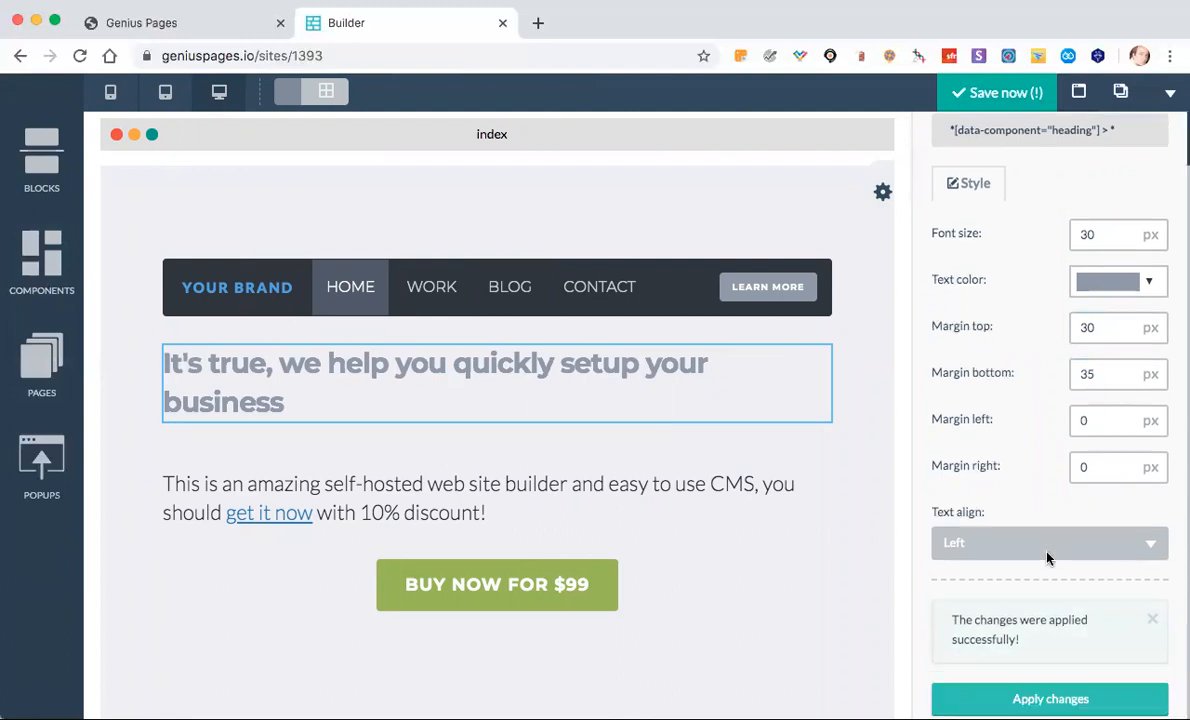
Set the text alignment of the "It's true, we help you quickly setup your business" heading to Center and apply the change.
{"action": "left_click", "coordinate": [1012, 535]}
{"action": "left_click", "coordinate": [976, 636]}
{"action": "left_click", "coordinate": [970, 592]}
{"action": "left_click", "coordinate": [966, 703]}
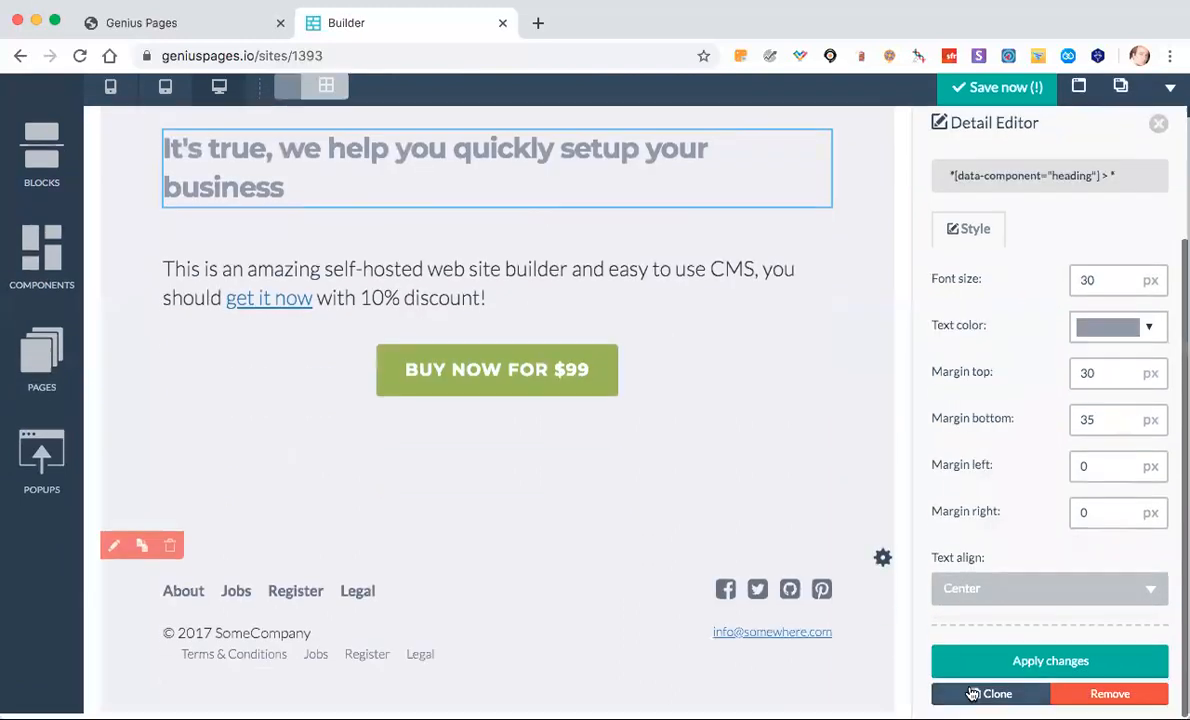
{"action": "left_click", "coordinate": [1050, 666]}
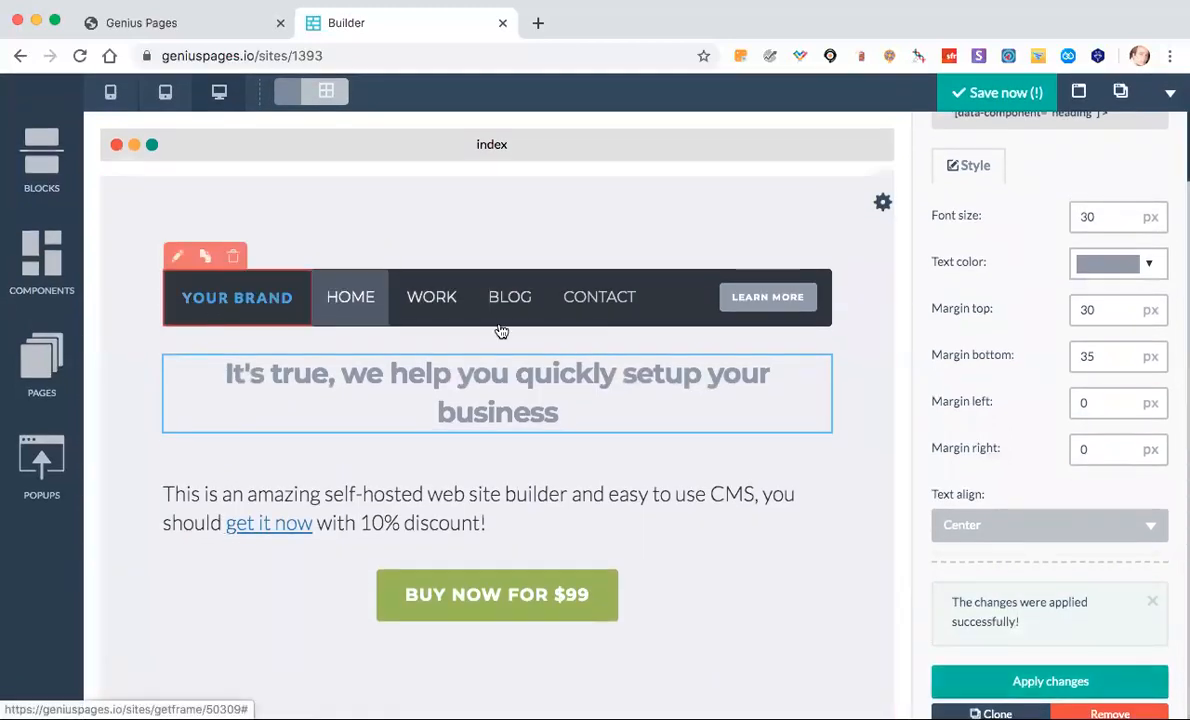
Change the navigation bar's "YOUR BRAND" link text to HOME and apply the change.
{"action": "mouse_move", "coordinate": [234, 293]}
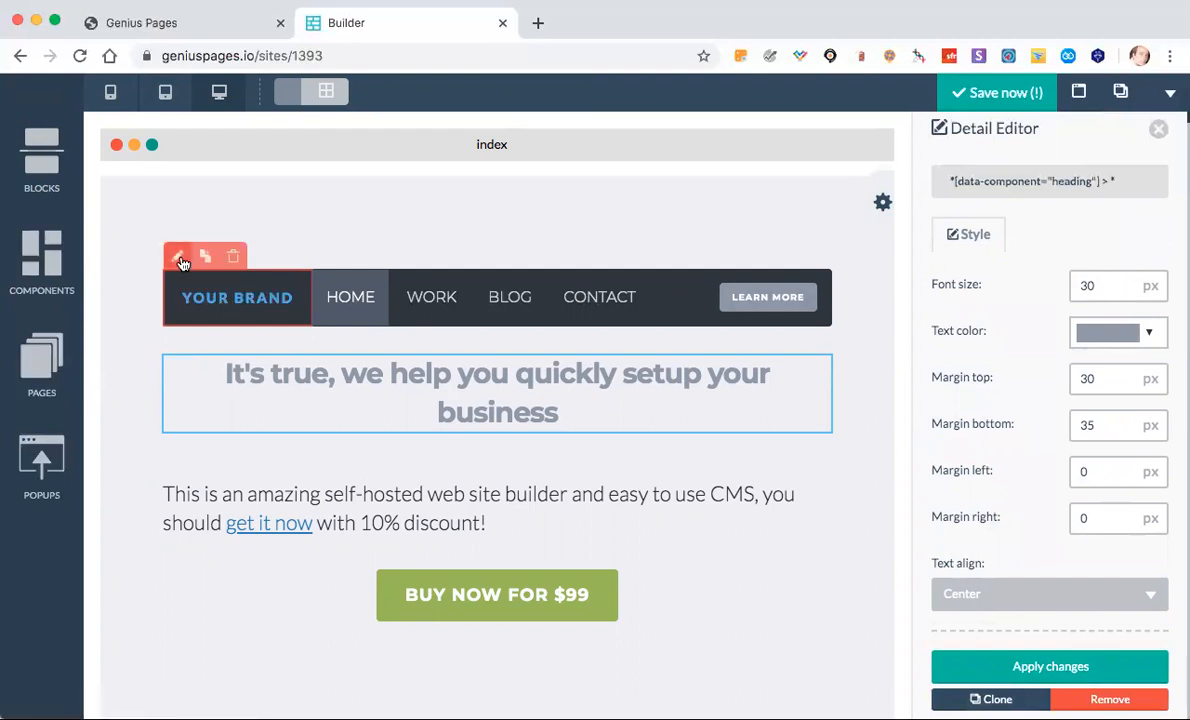
{"action": "left_click", "coordinate": [178, 260]}
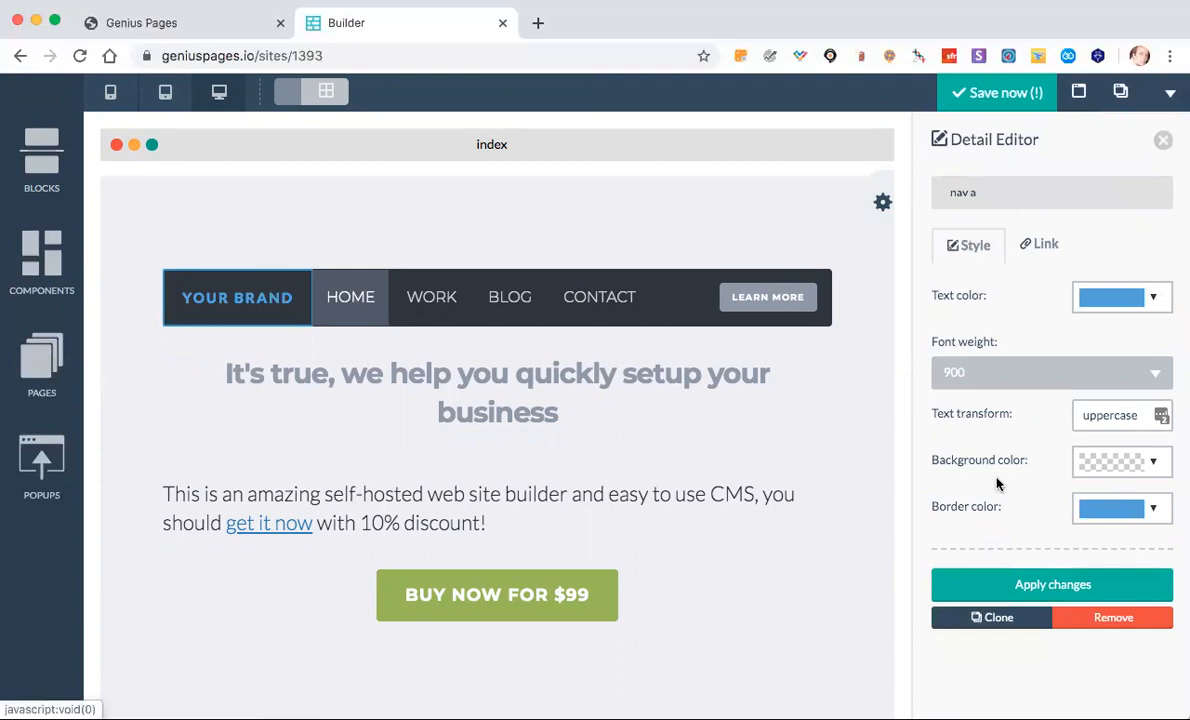
{"action": "left_click", "coordinate": [1040, 247]}
{"action": "left_click_drag", "start_coordinate": [1022, 298], "coordinate": [930, 308]}
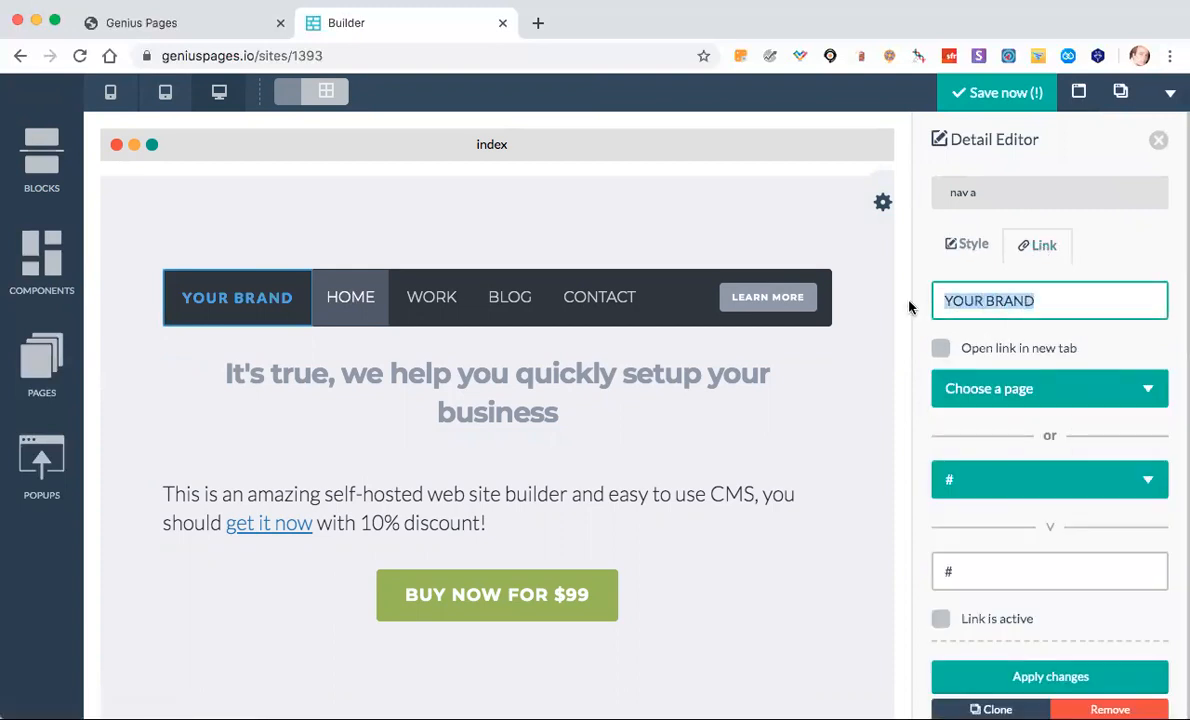
{"action": "type", "text": "HOME"}
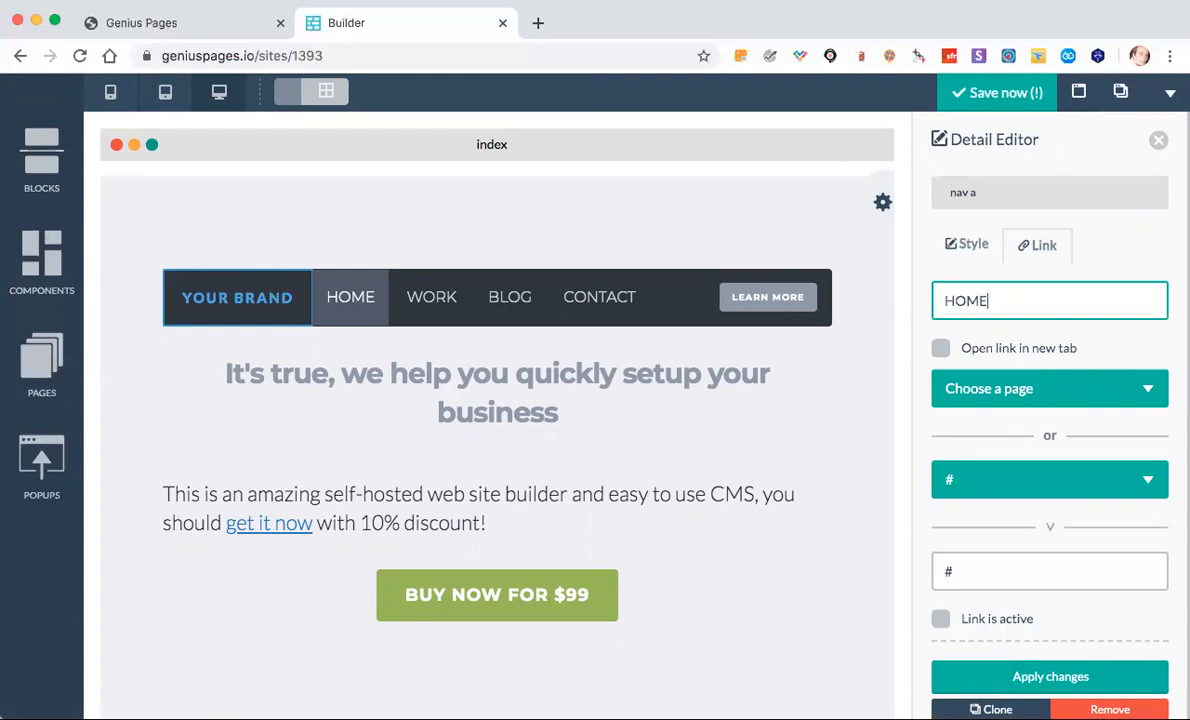
{"action": "left_click", "coordinate": [1045, 676]}
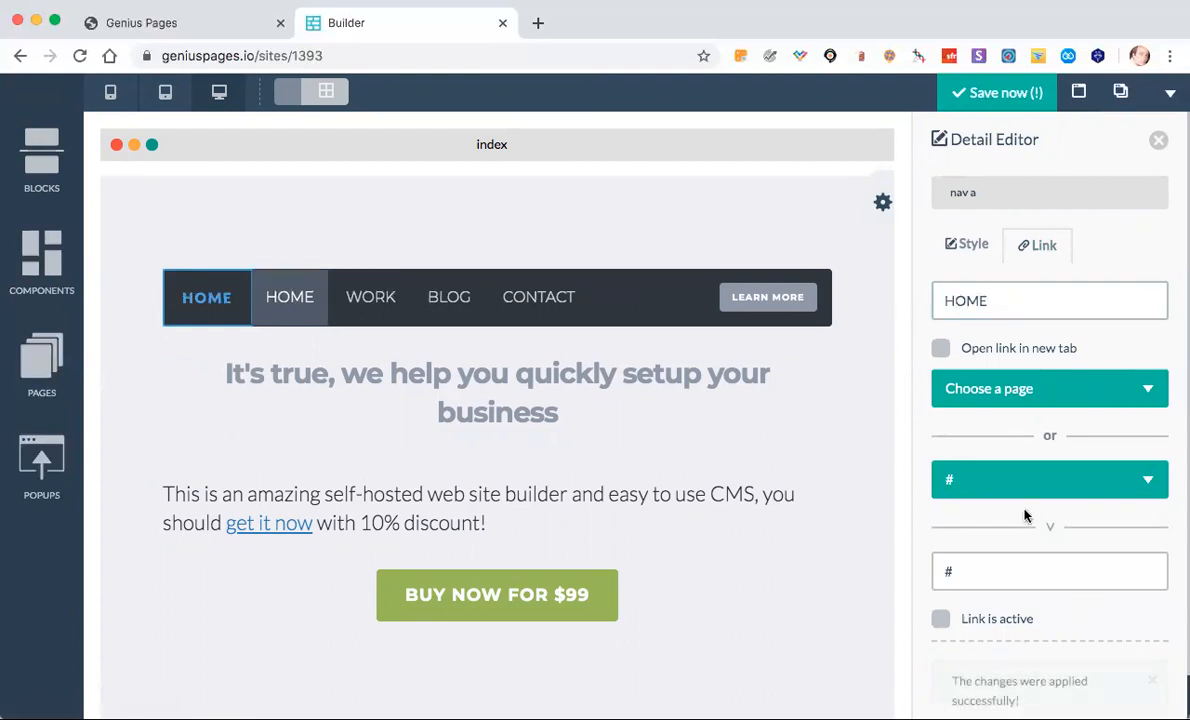
{"action": "left_click", "coordinate": [1025, 388]}
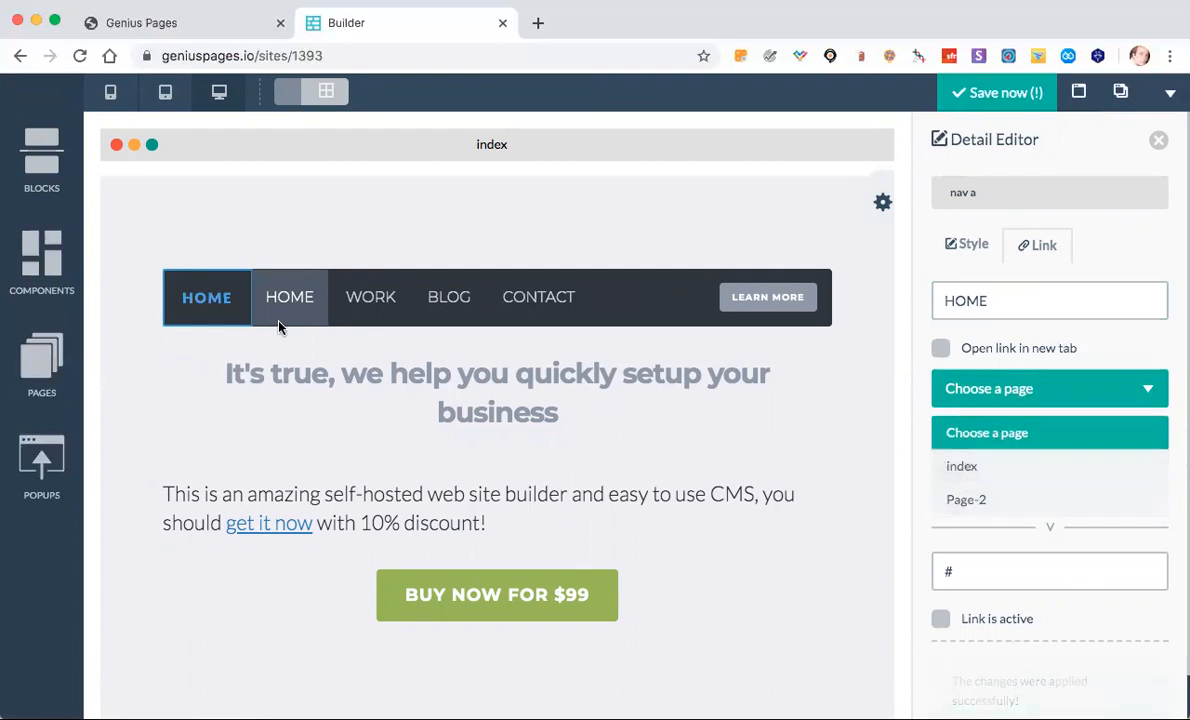
{"action": "scroll", "coordinate": [993, 475], "scroll_direction": "down", "scroll_amount": 2}
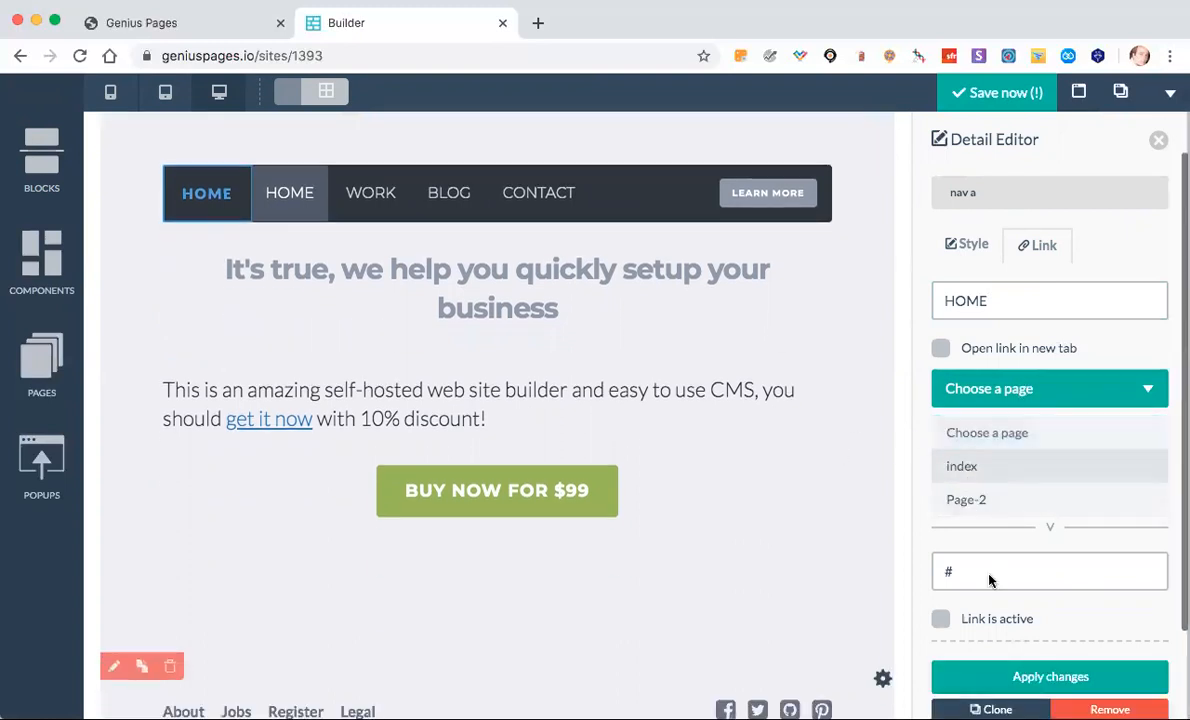
{"action": "left_click", "coordinate": [984, 574]}
{"action": "left_click", "coordinate": [968, 573]}
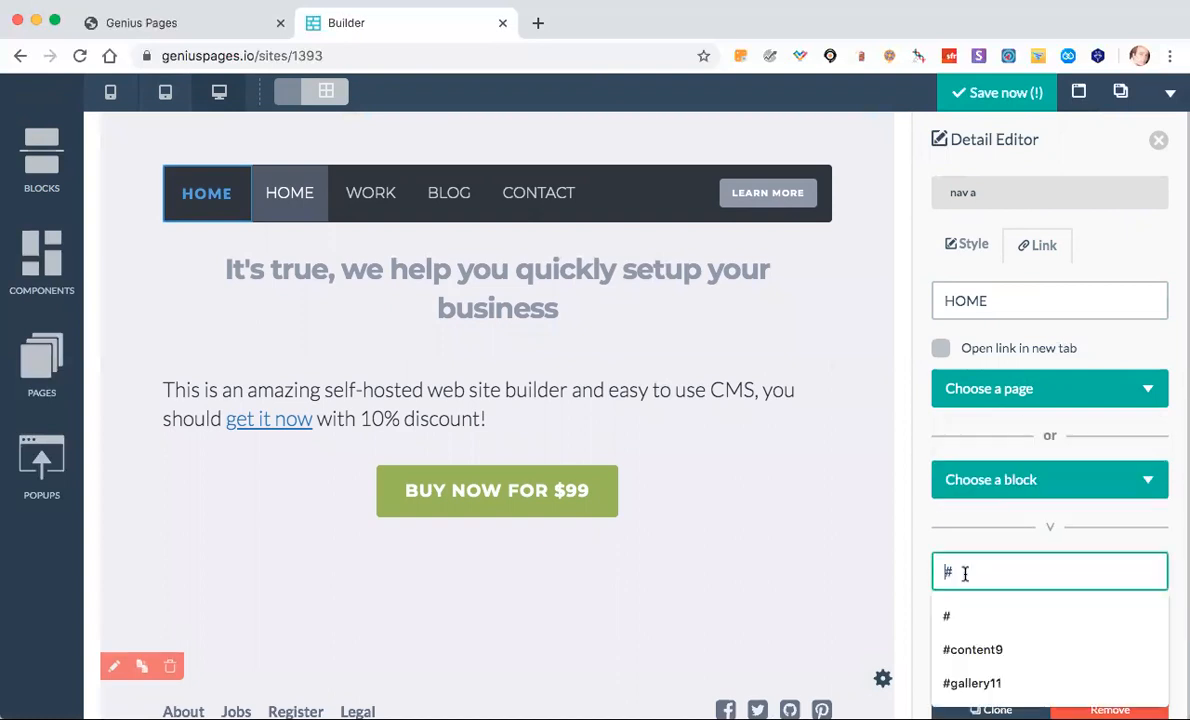
{"action": "left_click", "coordinate": [917, 537]}
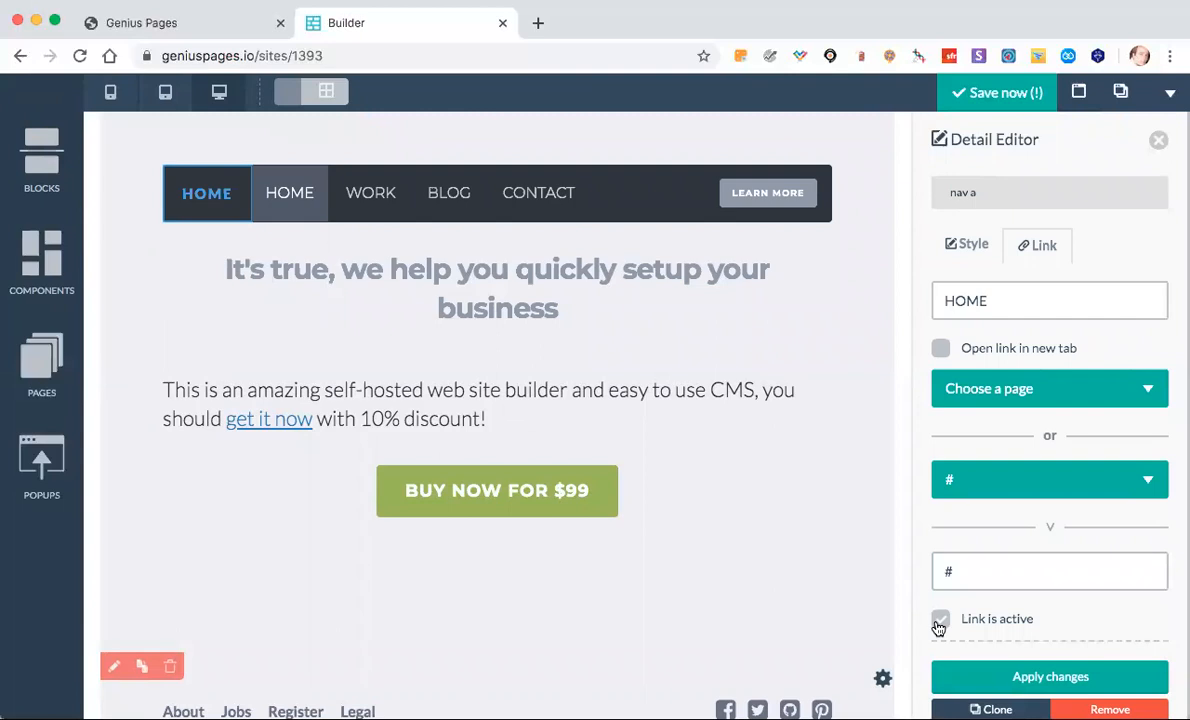
Set the text color of the bold HOME brand link in the navigation bar to red and apply it.
{"action": "left_click", "coordinate": [975, 246]}
{"action": "left_click", "coordinate": [1105, 306]}
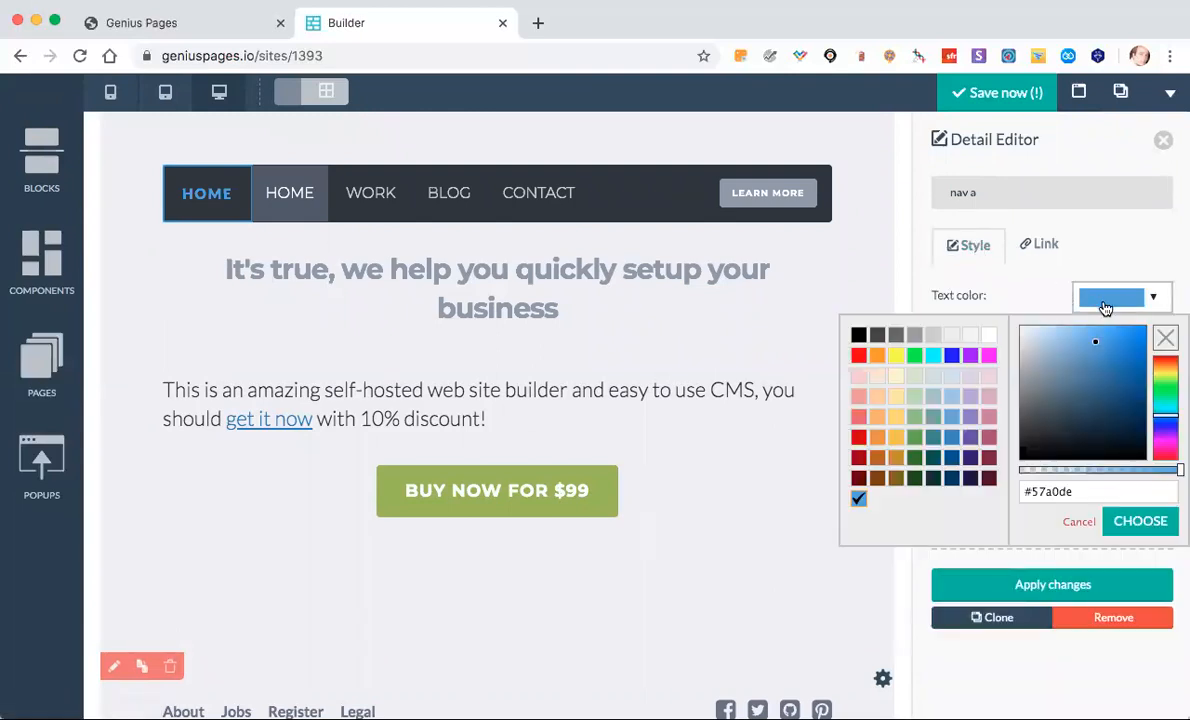
{"action": "left_click", "coordinate": [859, 356]}
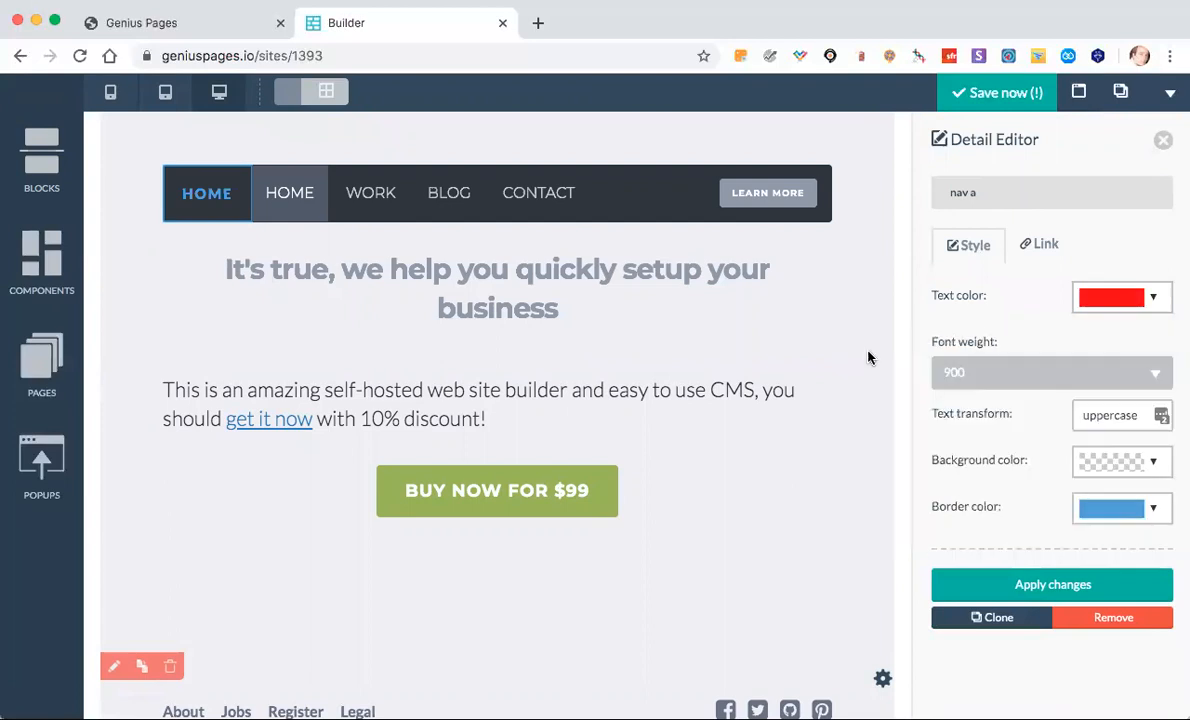
{"action": "left_click", "coordinate": [1035, 584]}
Set the bold HOME brand link's text color to cyan and apply the change.
{"action": "left_click", "coordinate": [1108, 300]}
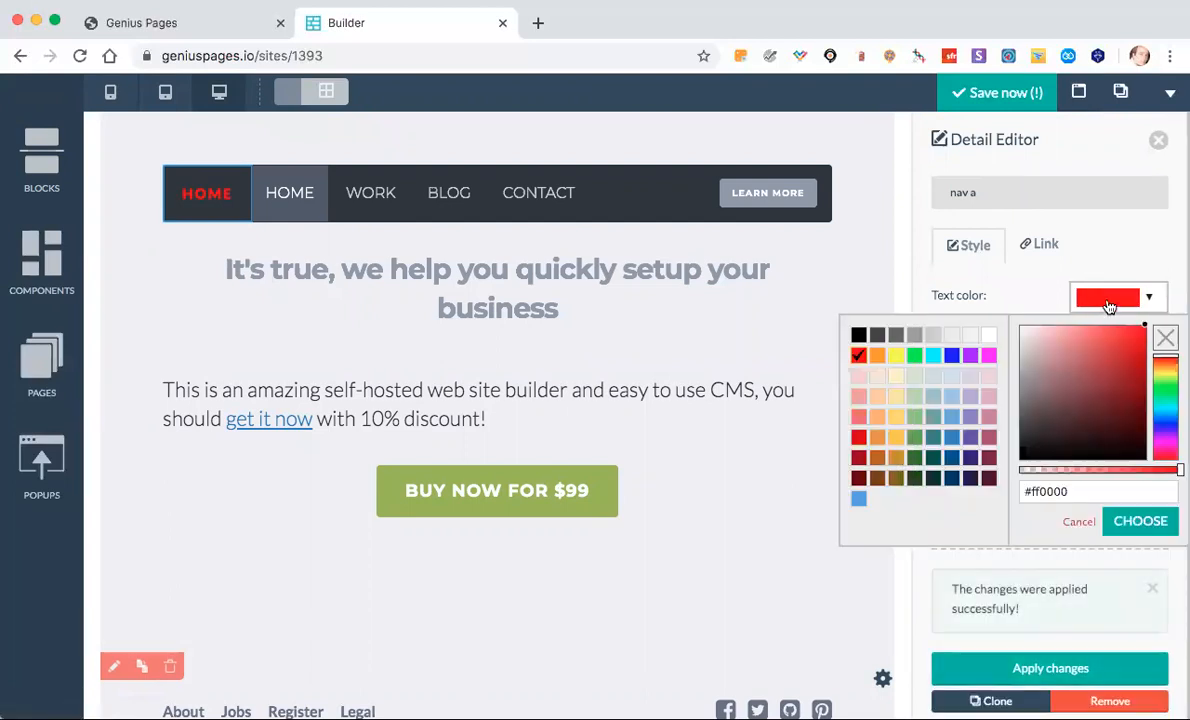
{"action": "left_click", "coordinate": [951, 356]}
{"action": "left_click", "coordinate": [1108, 297]}
{"action": "left_click", "coordinate": [933, 356]}
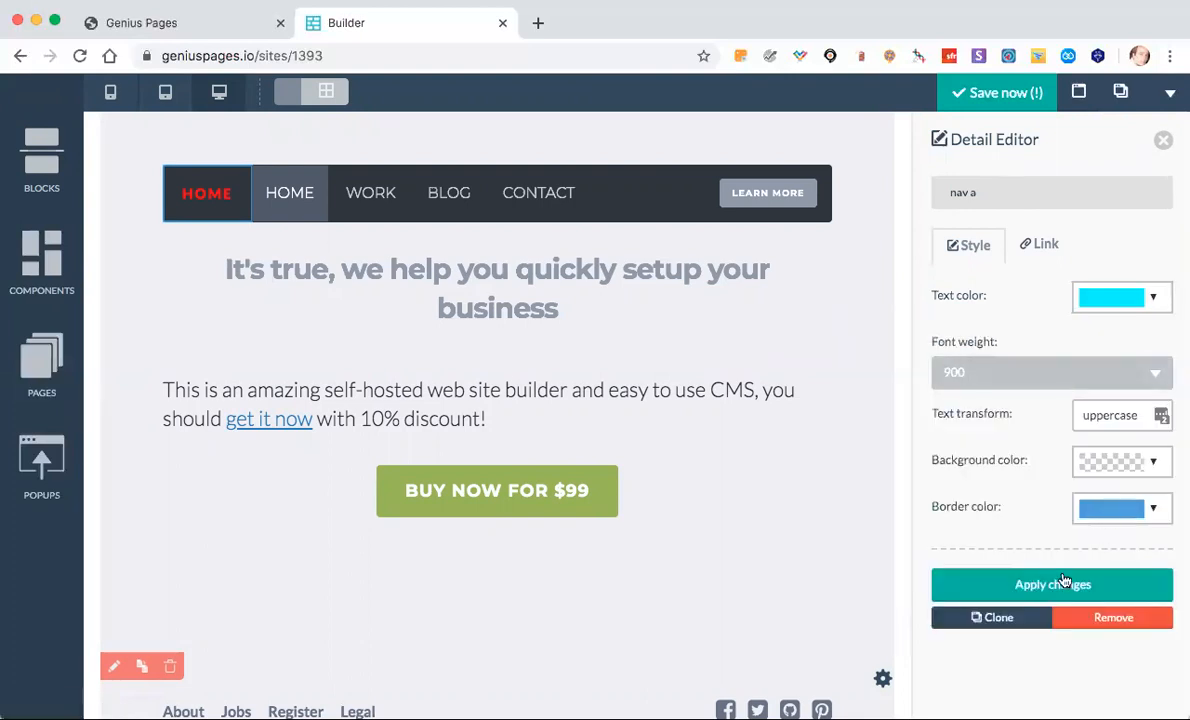
{"action": "left_click", "coordinate": [1062, 582]}
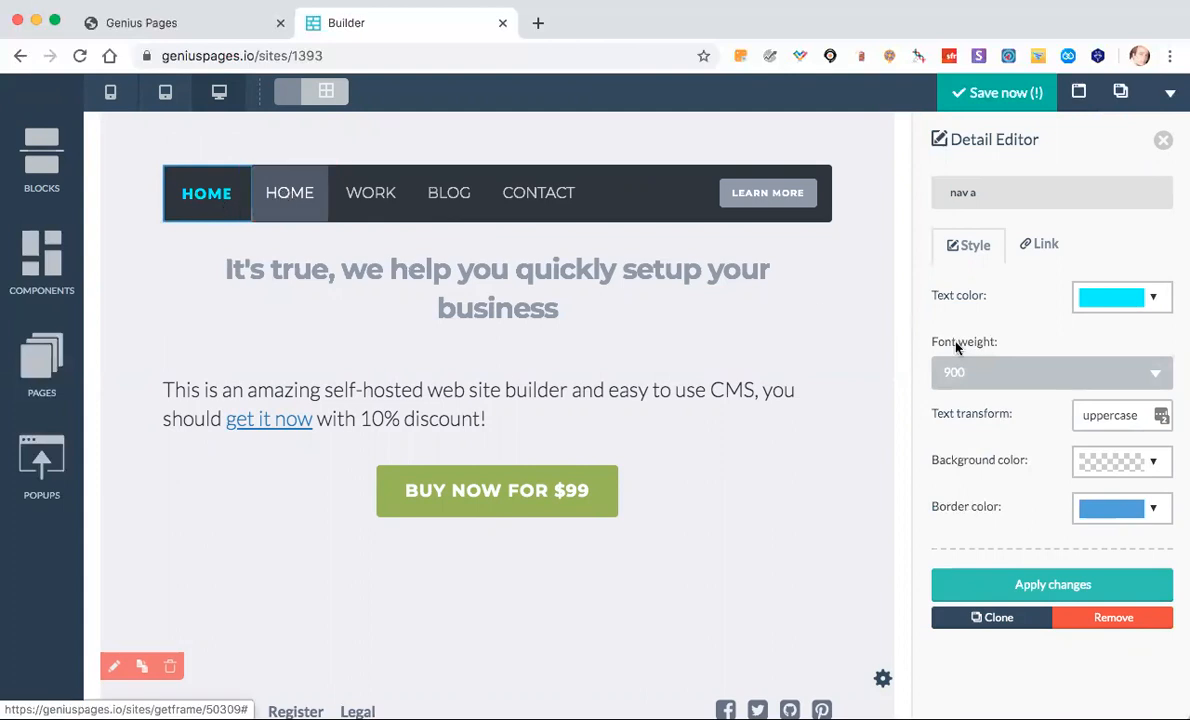
{"action": "mouse_move", "coordinate": [287, 193]}
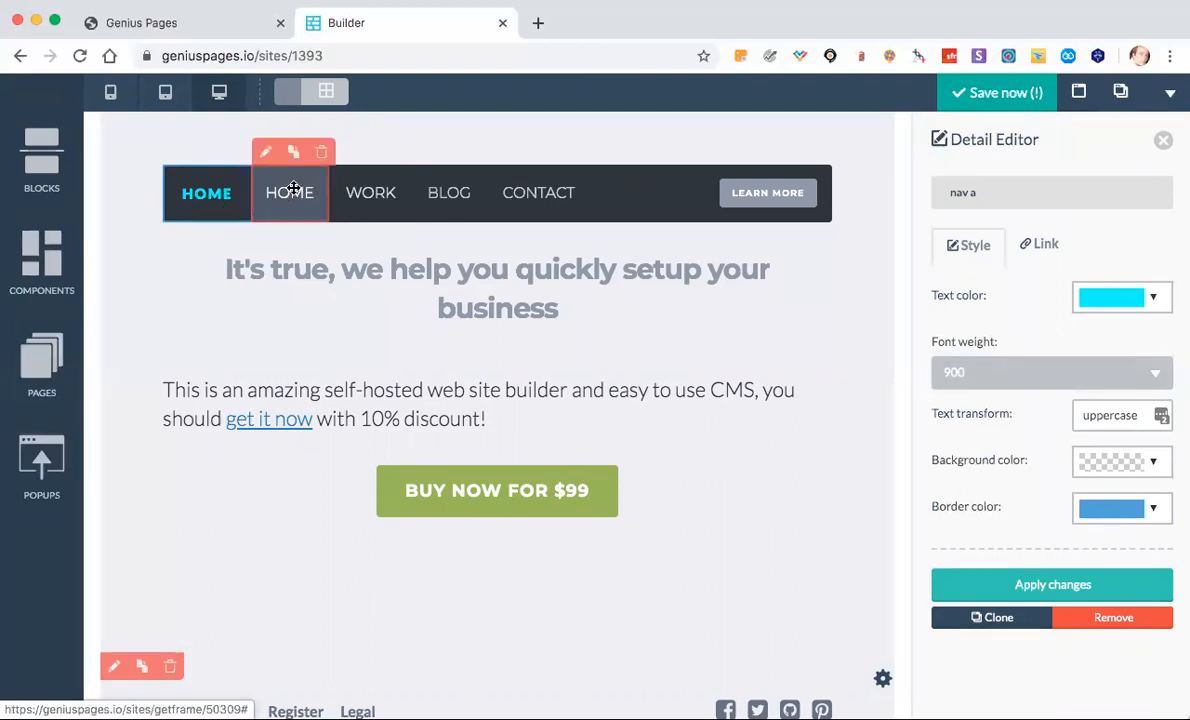
{"action": "left_click", "coordinate": [266, 153]}
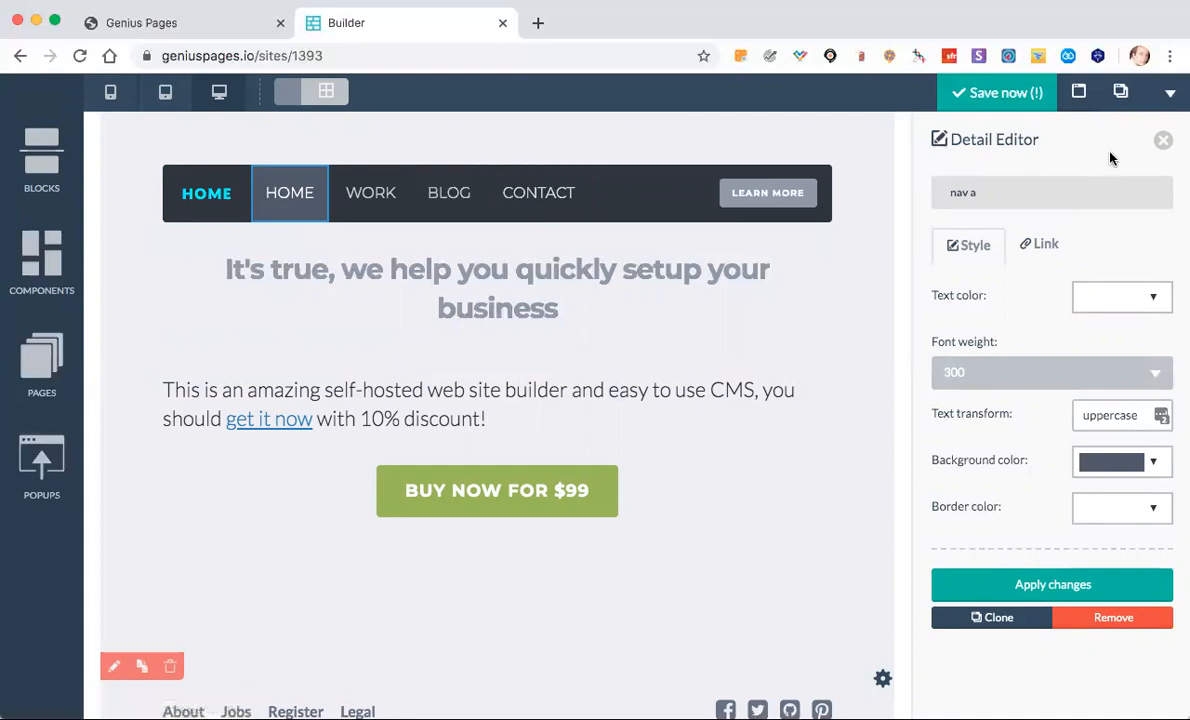
{"action": "left_click", "coordinate": [1163, 140]}
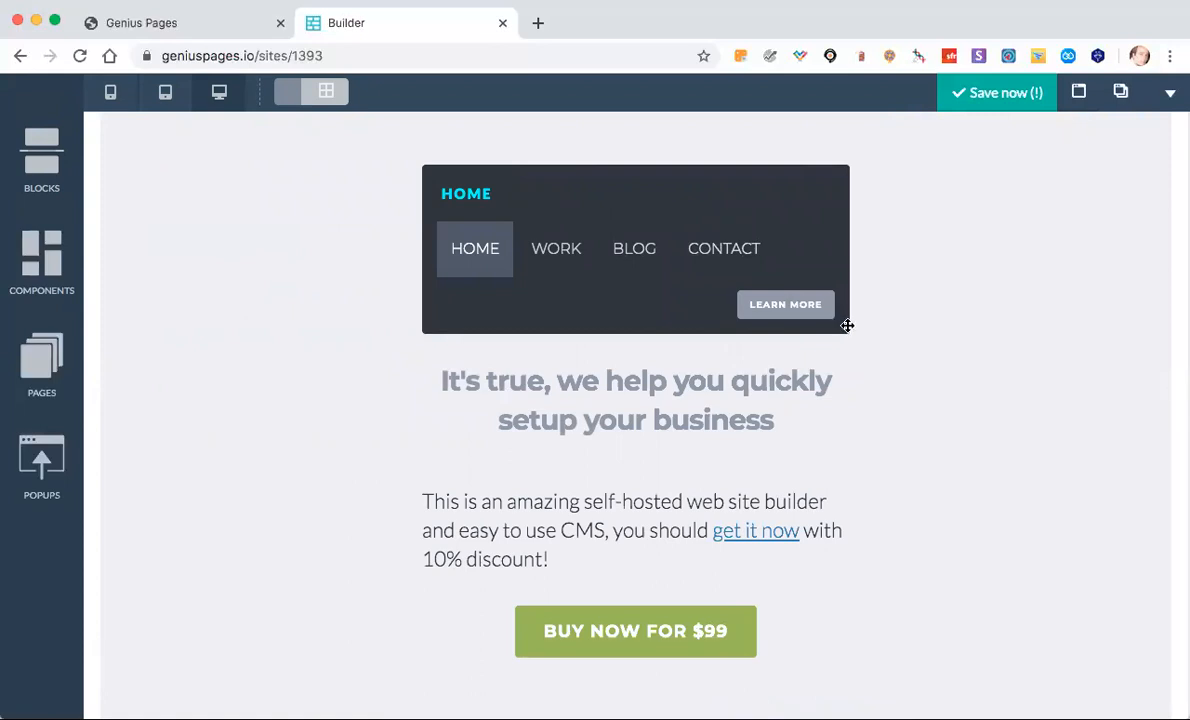
Save the site and open a preview of the index page's latest changes.
{"action": "left_click", "coordinate": [981, 100]}
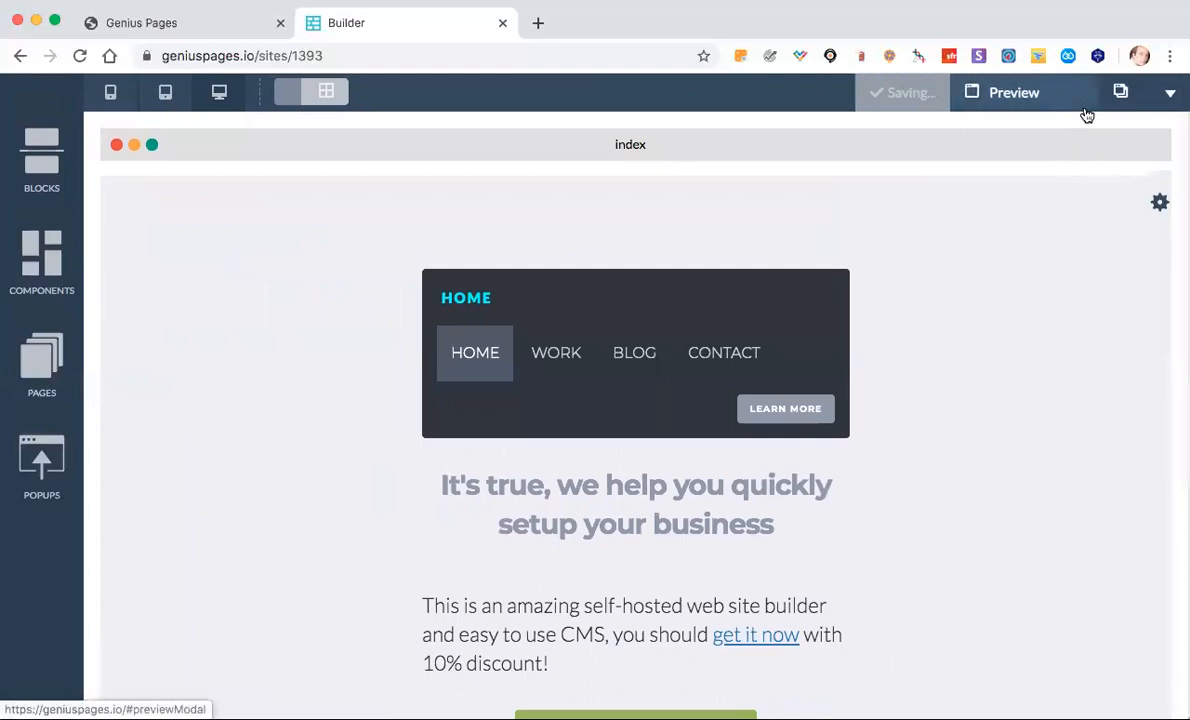
{"action": "left_click", "coordinate": [1043, 107]}
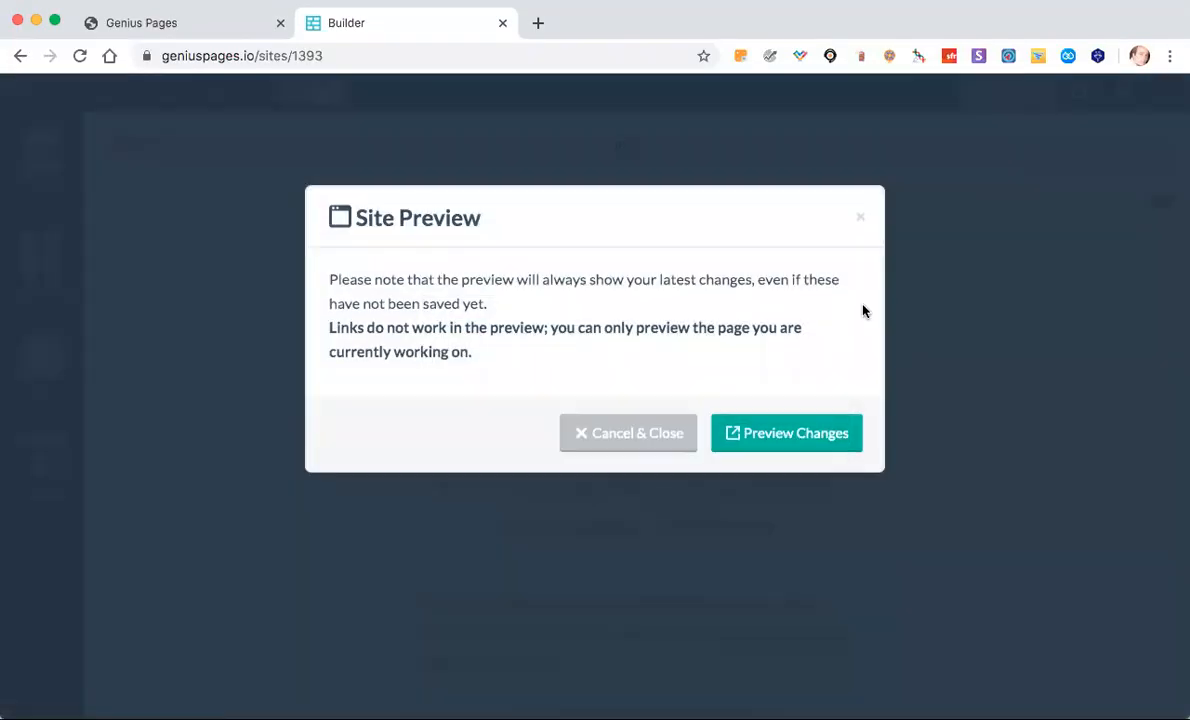
{"action": "left_click", "coordinate": [768, 436]}
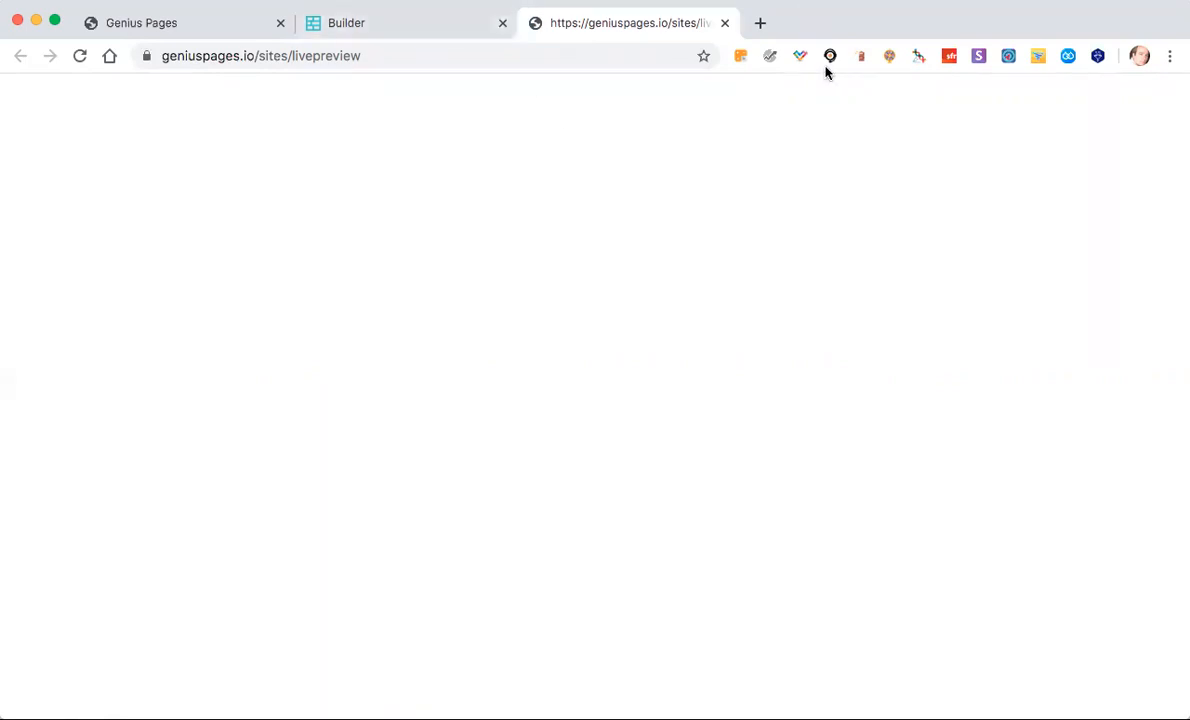
Examine the published page at testsite101.geniuspages.io, and return to the builder with the Site Preview dialog closed.
{"action": "key", "text": "super+l"}
{"action": "type", "text": "testsite101.geniuspages.io"}
{"action": "key", "text": "Return"}
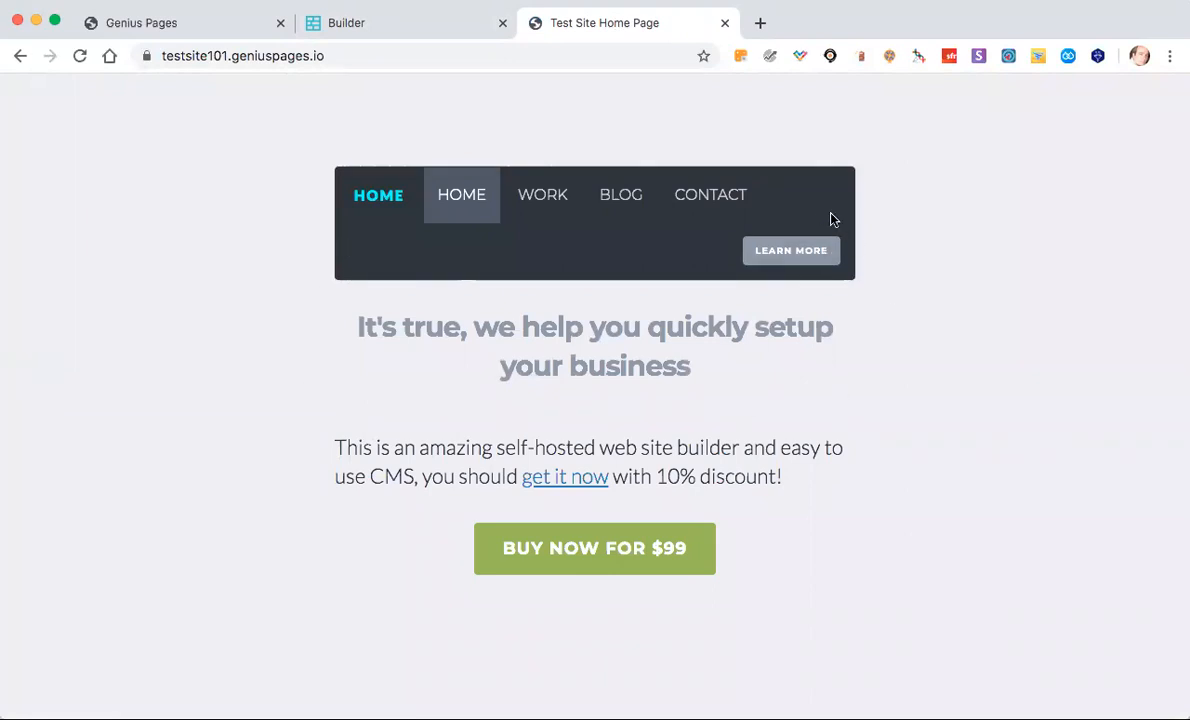
{"action": "scroll", "coordinate": [990, 413], "scroll_direction": "down", "scroll_amount": 1}
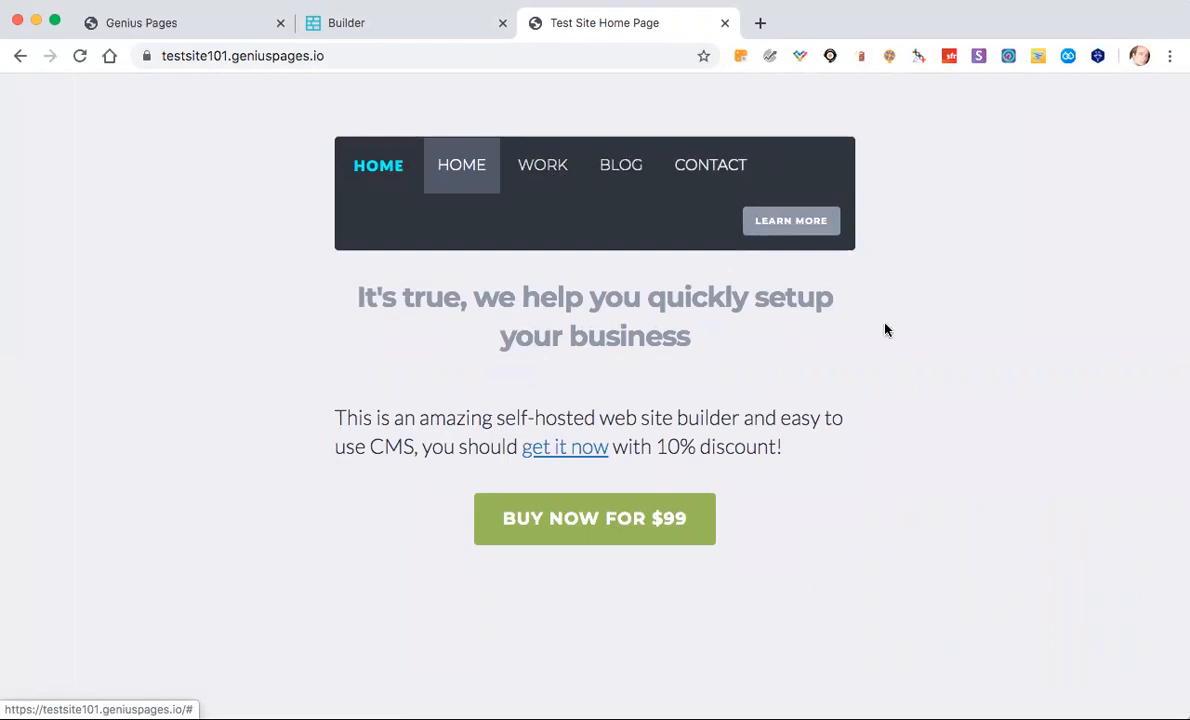
{"action": "scroll", "coordinate": [948, 428], "scroll_direction": "up", "scroll_amount": 3}
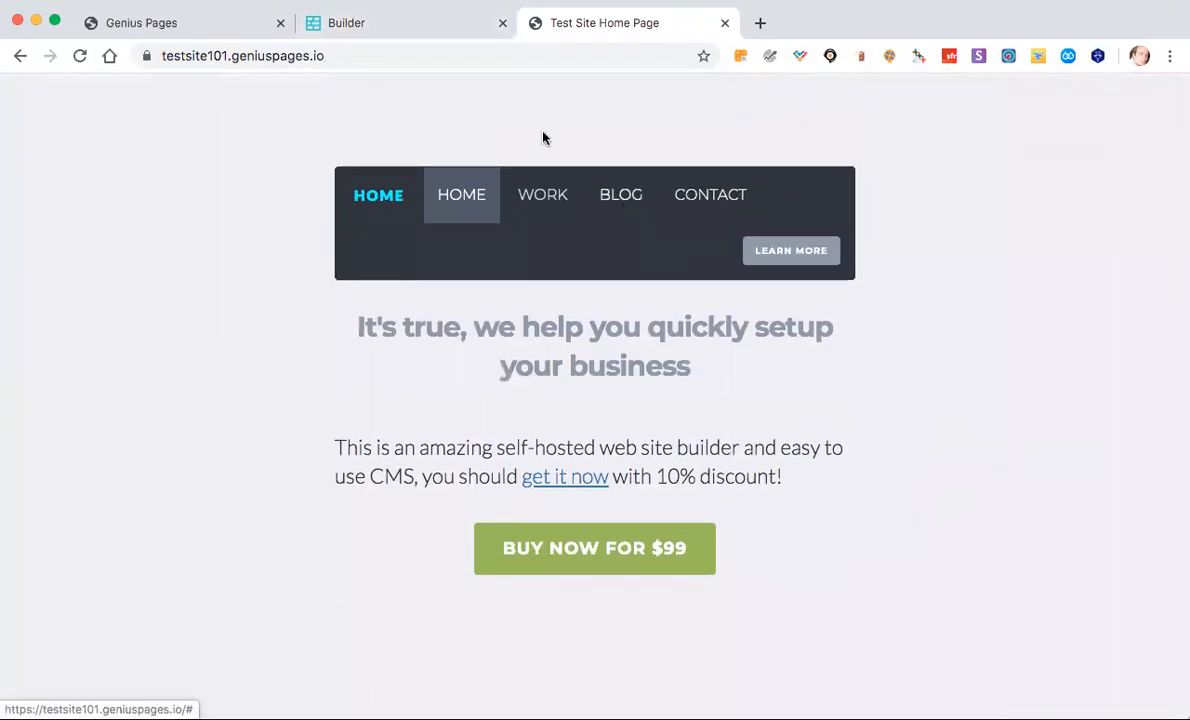
{"action": "left_click", "coordinate": [378, 28]}
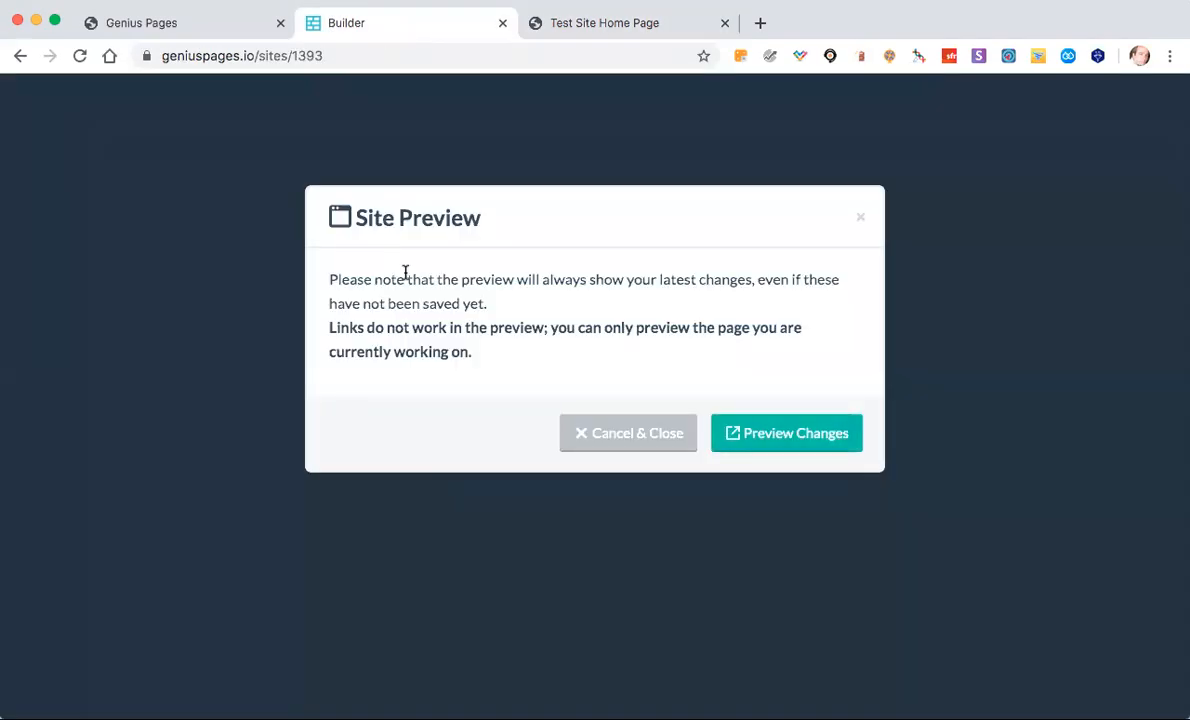
{"action": "left_click", "coordinate": [860, 224]}
{"action": "left_click", "coordinate": [835, 342]}
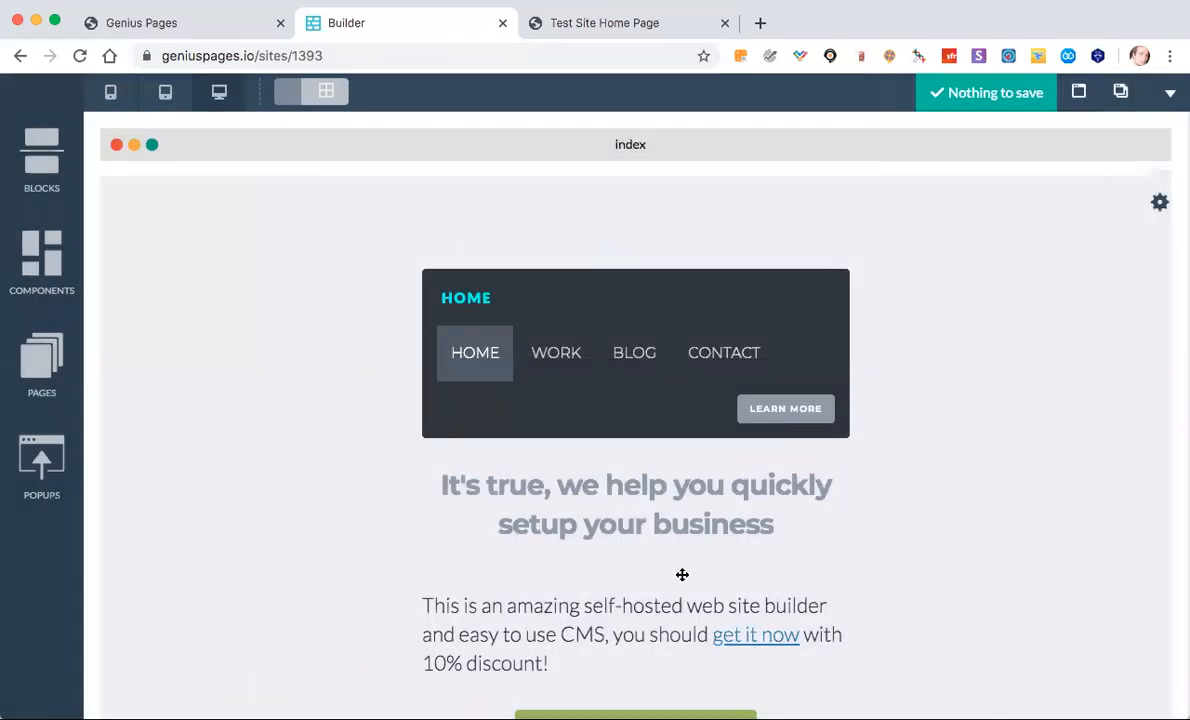
Move the navigation bar out of the narrow content column into the wider container above the heading.
{"action": "scroll", "coordinate": [682, 574], "scroll_direction": "down", "scroll_amount": 1}
{"action": "scroll", "coordinate": [682, 574], "scroll_direction": "up", "scroll_amount": 1}
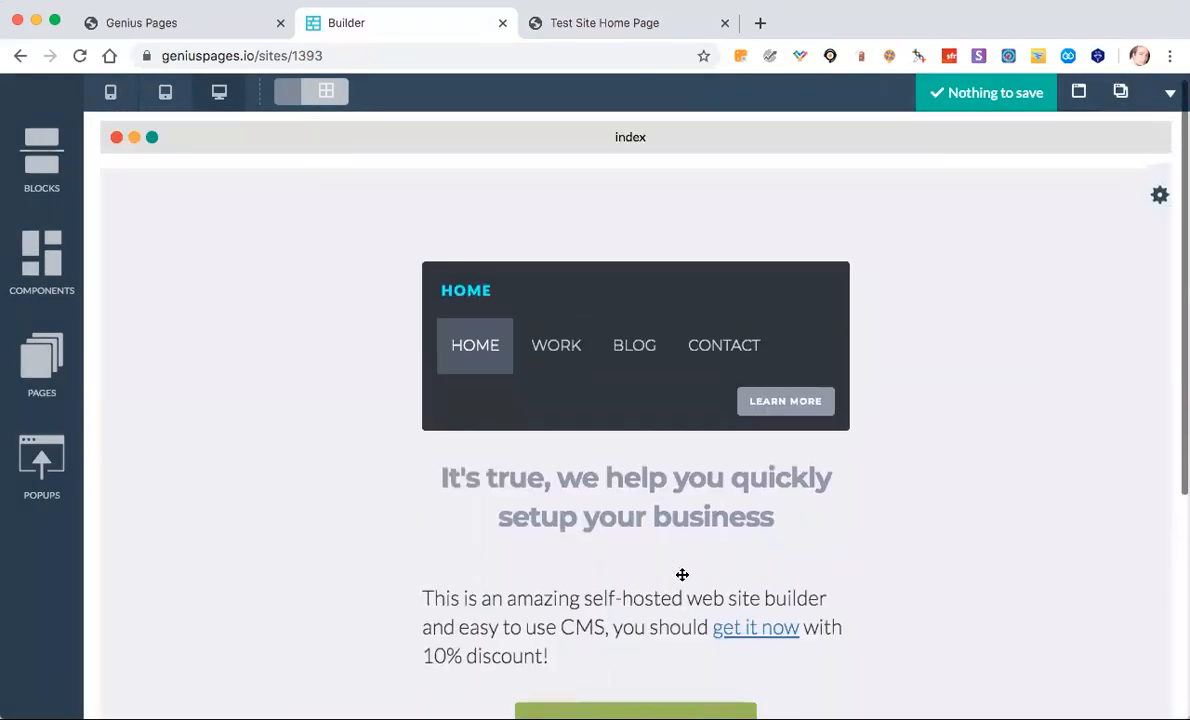
{"action": "scroll", "coordinate": [682, 574], "scroll_direction": "down", "scroll_amount": 1}
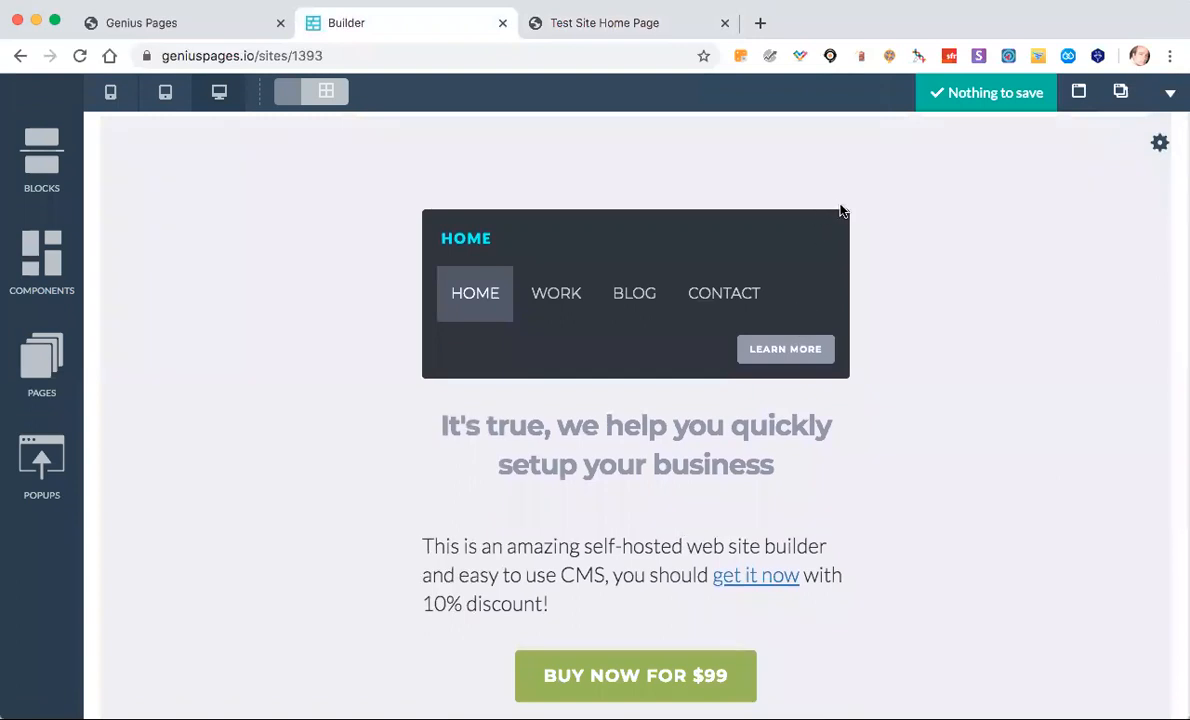
{"action": "mouse_move", "coordinate": [847, 212]}
{"action": "left_mouse_down"}
{"action": "mouse_move", "coordinate": [797, 446]}
{"action": "mouse_move", "coordinate": [916, 401]}
{"action": "mouse_move", "coordinate": [919, 186]}
{"action": "mouse_move", "coordinate": [853, 193]}
{"action": "left_mouse_up"}
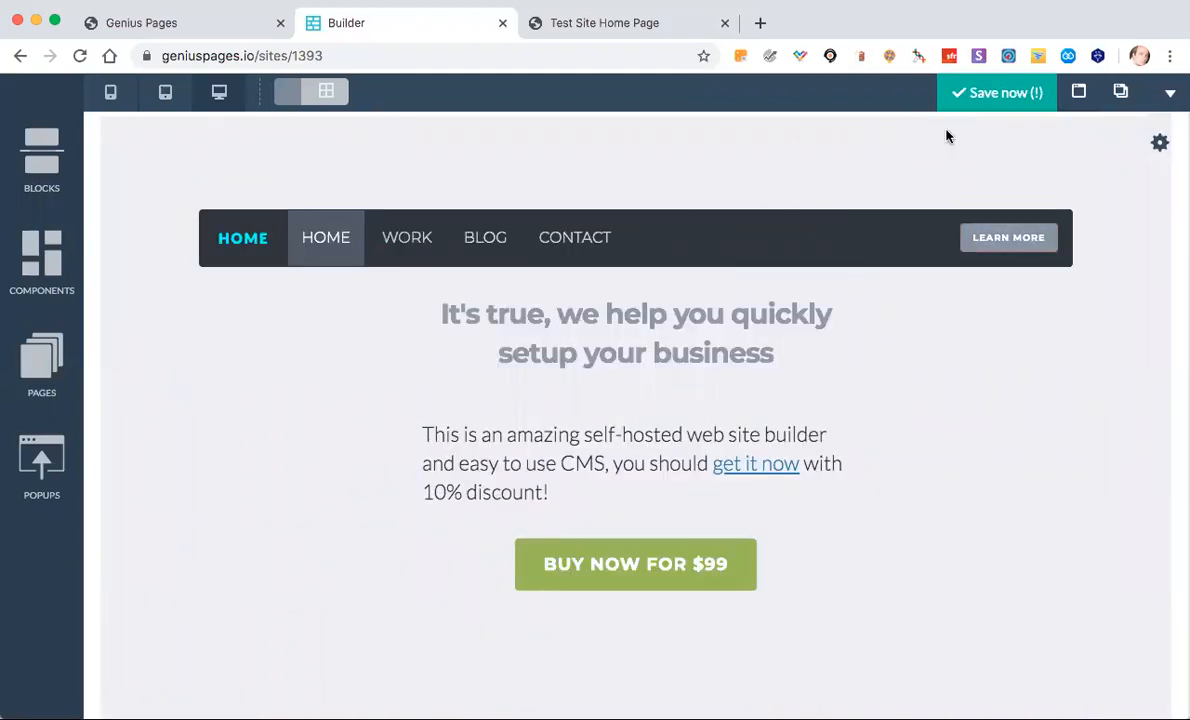
Delete the cyan HOME brand link from the navigation bar.
{"action": "mouse_move", "coordinate": [212, 208]}
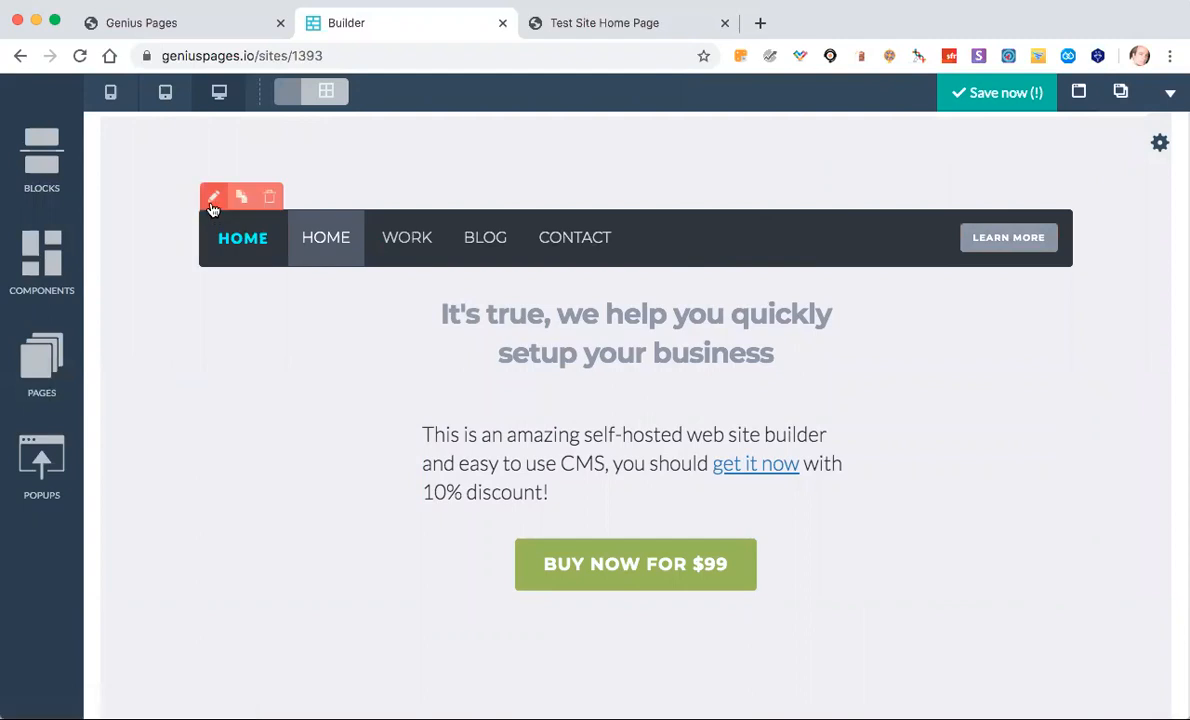
{"action": "left_click", "coordinate": [270, 197]}
{"action": "left_click", "coordinate": [705, 340]}
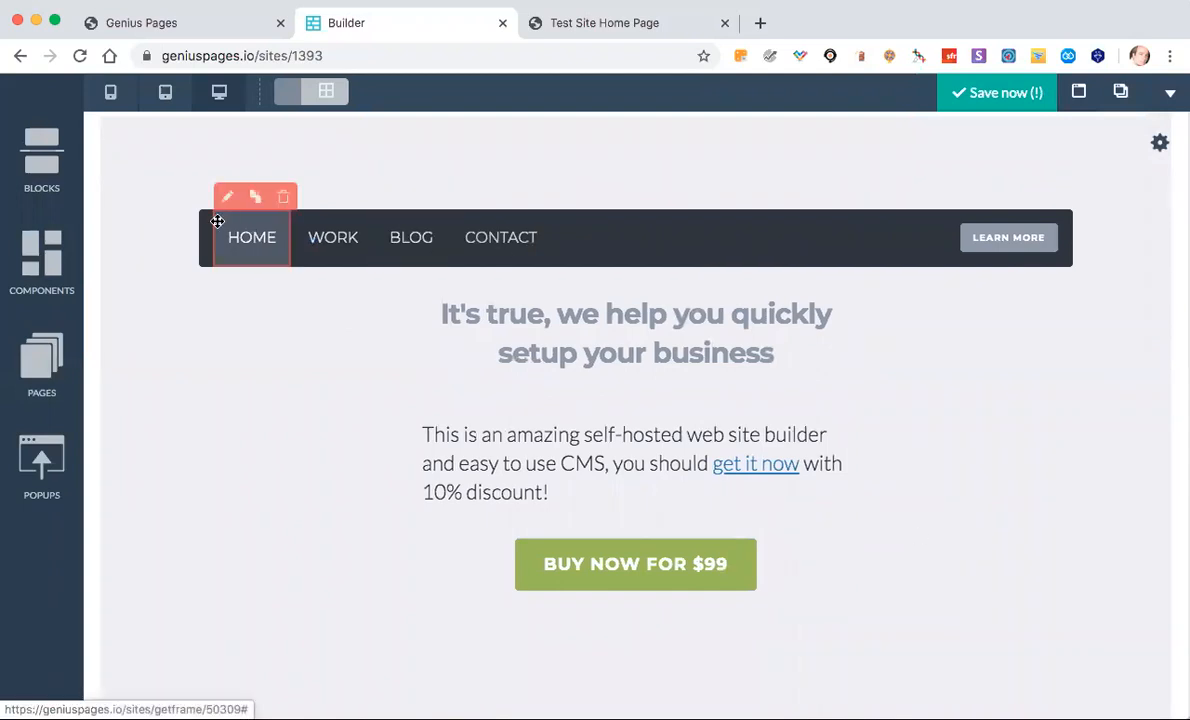
Delete the entire dark navigation bar above the heading from the index page.
{"action": "mouse_move", "coordinate": [199, 211]}
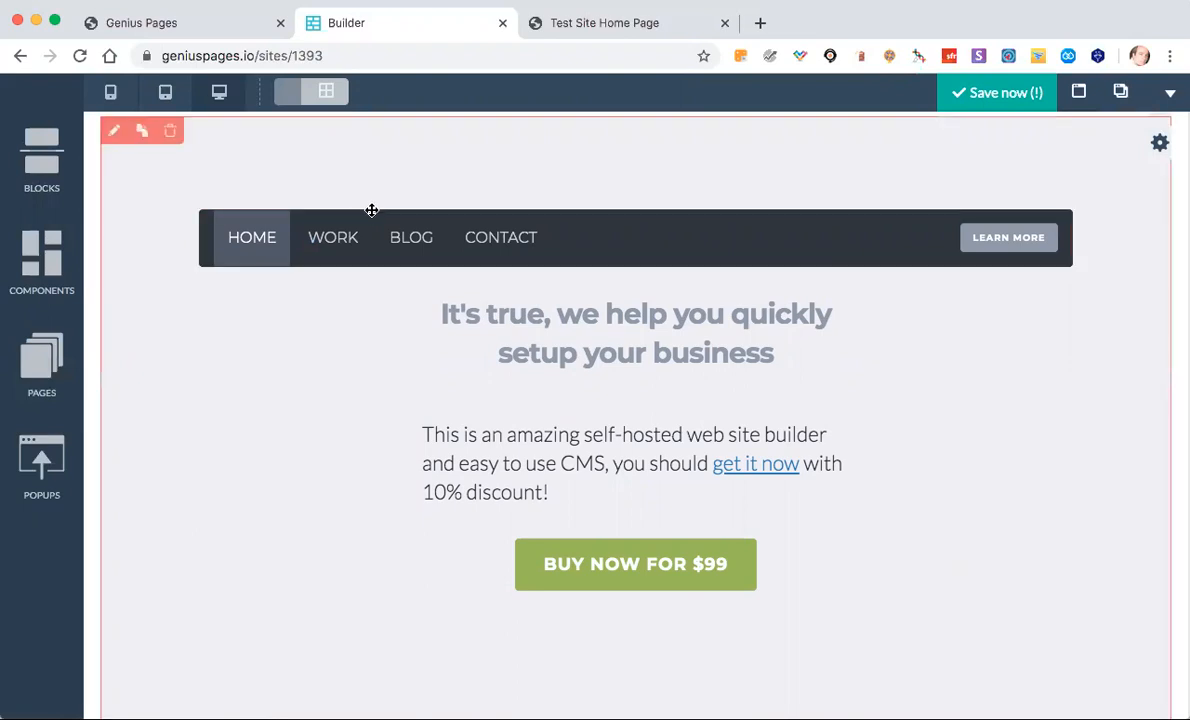
{"action": "mouse_move", "coordinate": [371, 210]}
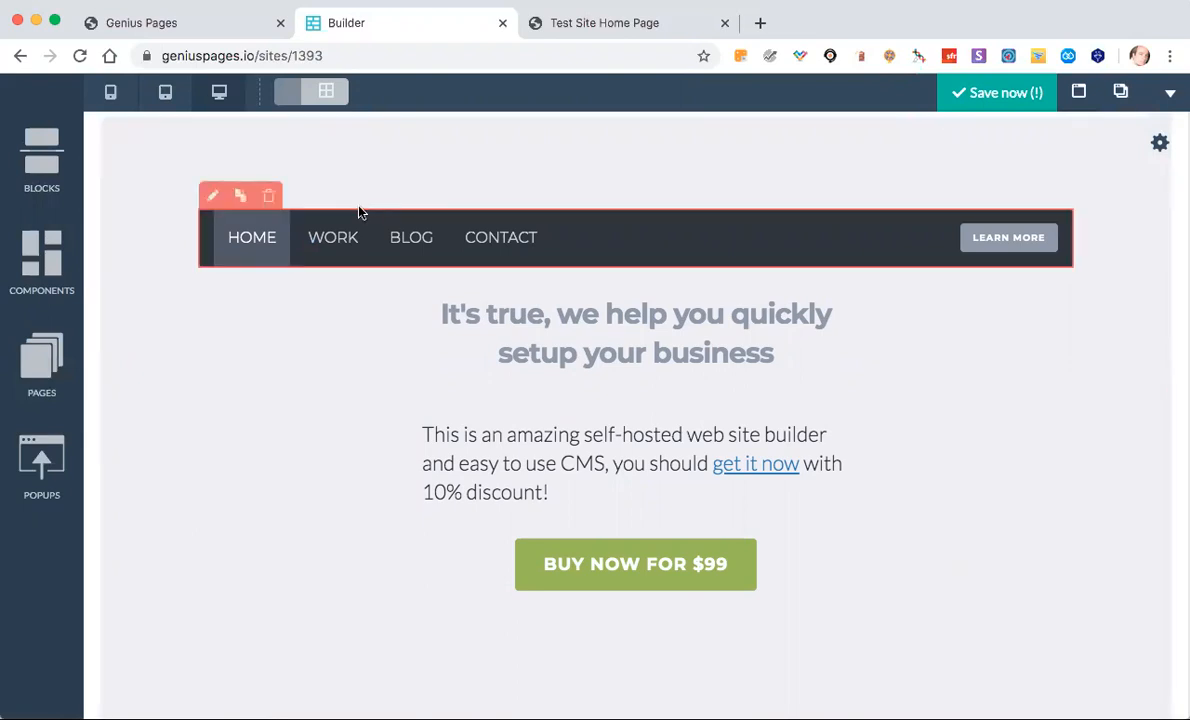
{"action": "left_click", "coordinate": [268, 196]}
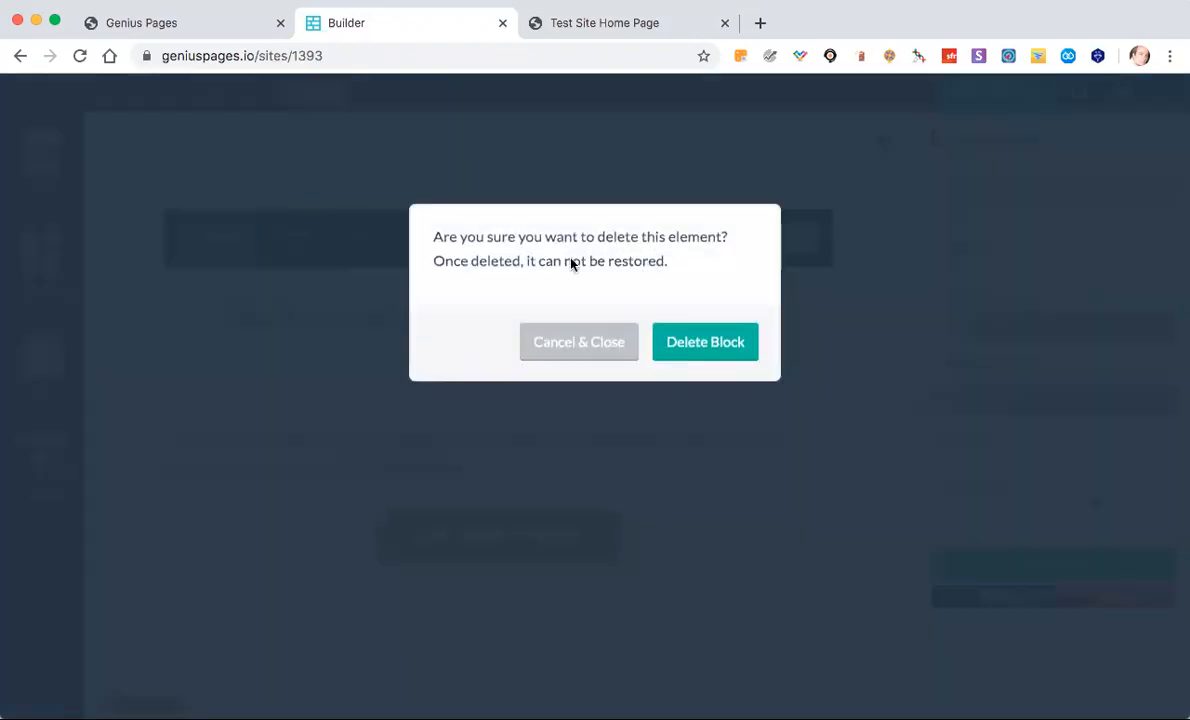
{"action": "left_click", "coordinate": [697, 340]}
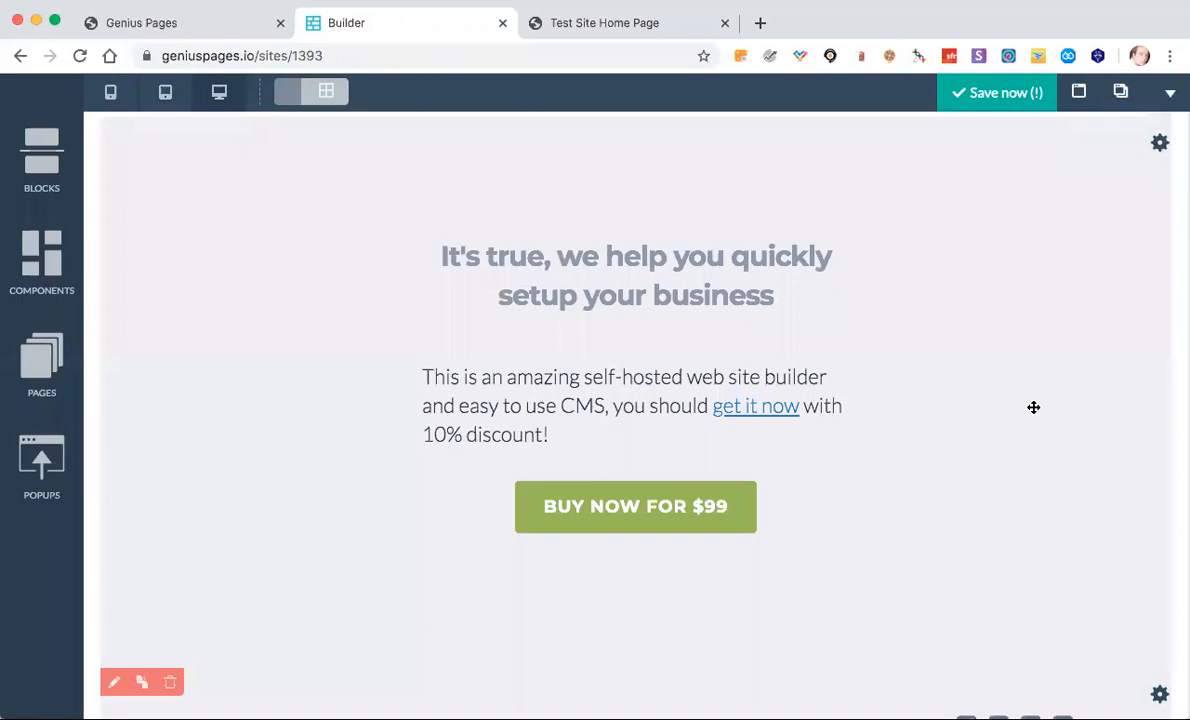
{"action": "scroll", "coordinate": [1033, 406], "scroll_direction": "down", "scroll_amount": 3}
{"action": "scroll", "coordinate": [1033, 406], "scroll_direction": "up", "scroll_amount": 4}
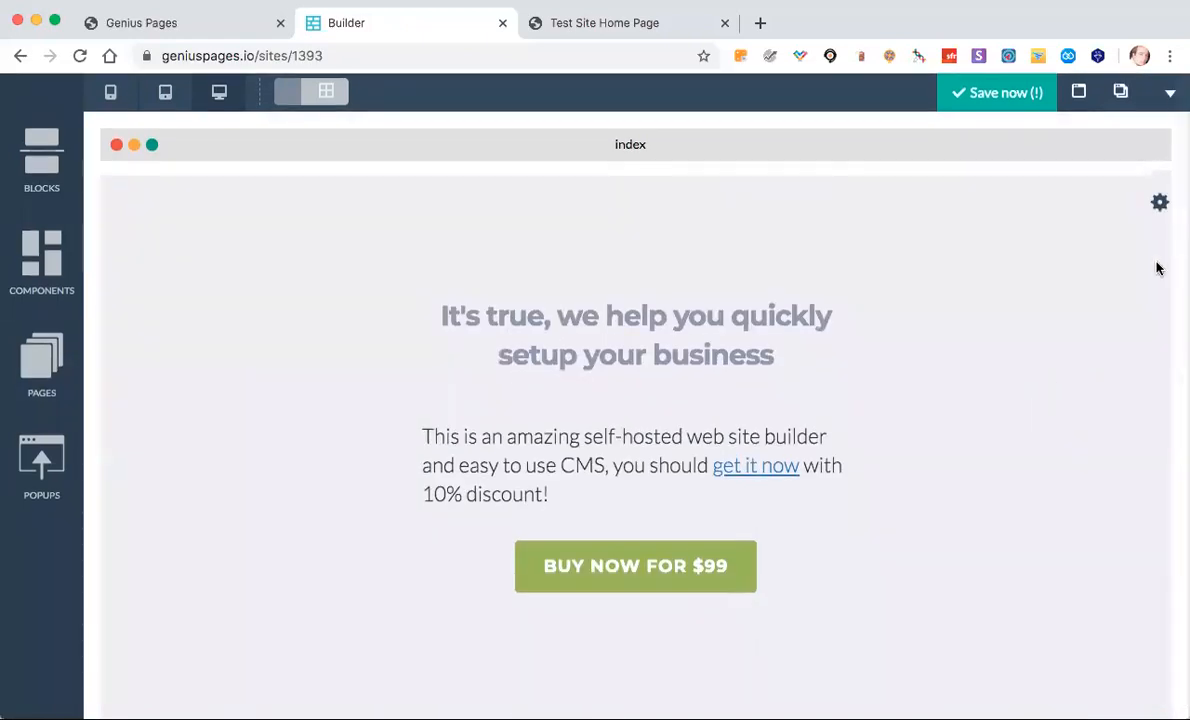